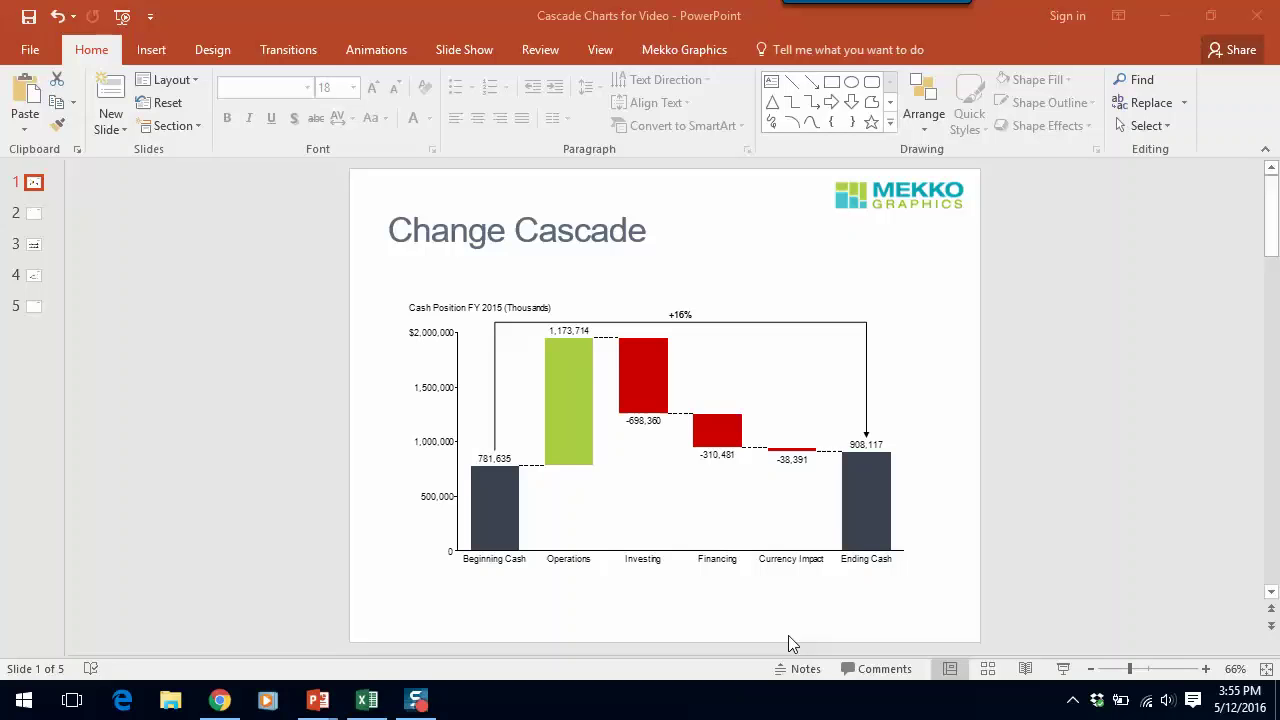
# Insert a Mekko Graphics Change Cascade chart with sample data (Start 100, End 130) on slide 2
pyautogui.click(33, 216)
pyautogui.click(33, 224)
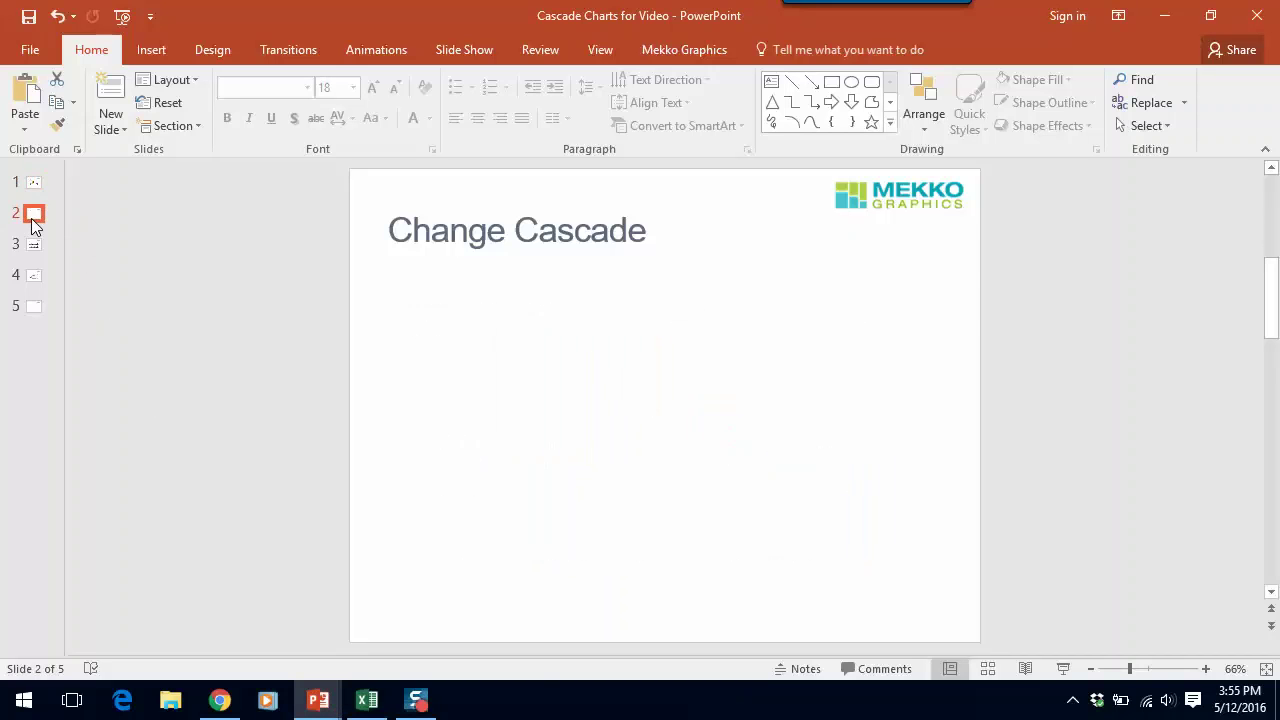
pyautogui.click(688, 52)
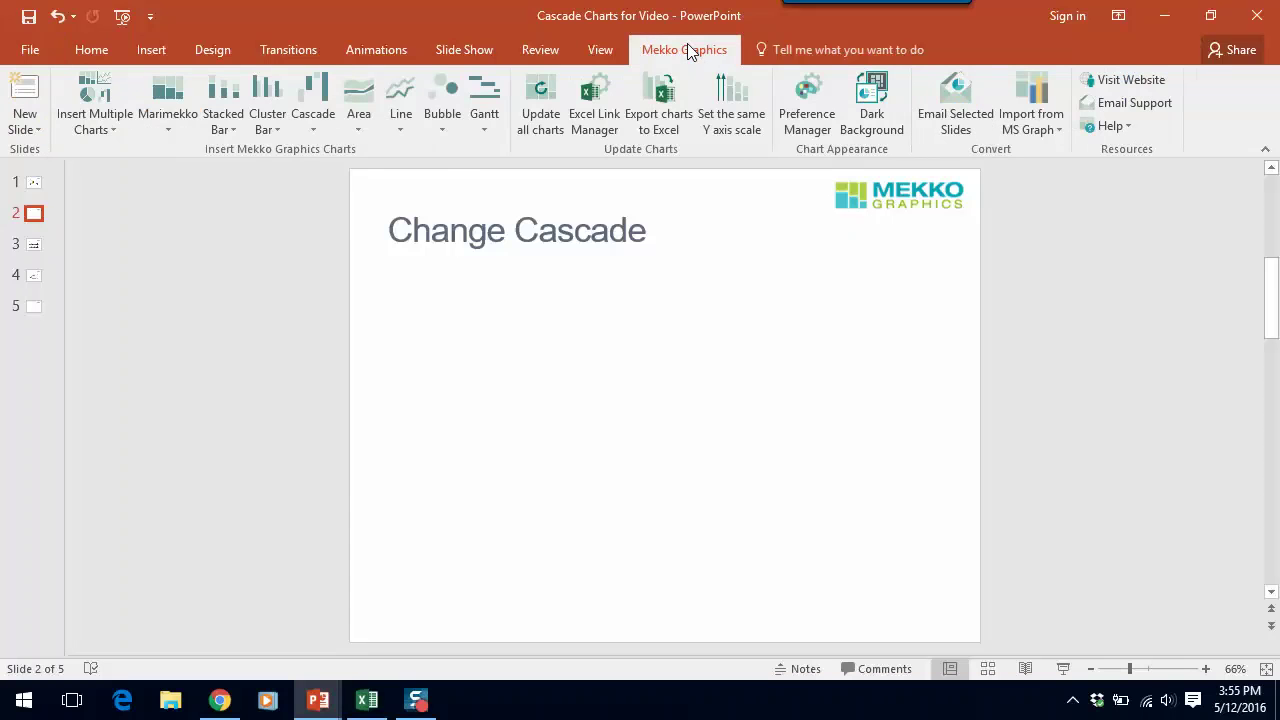
pyautogui.click(323, 128)
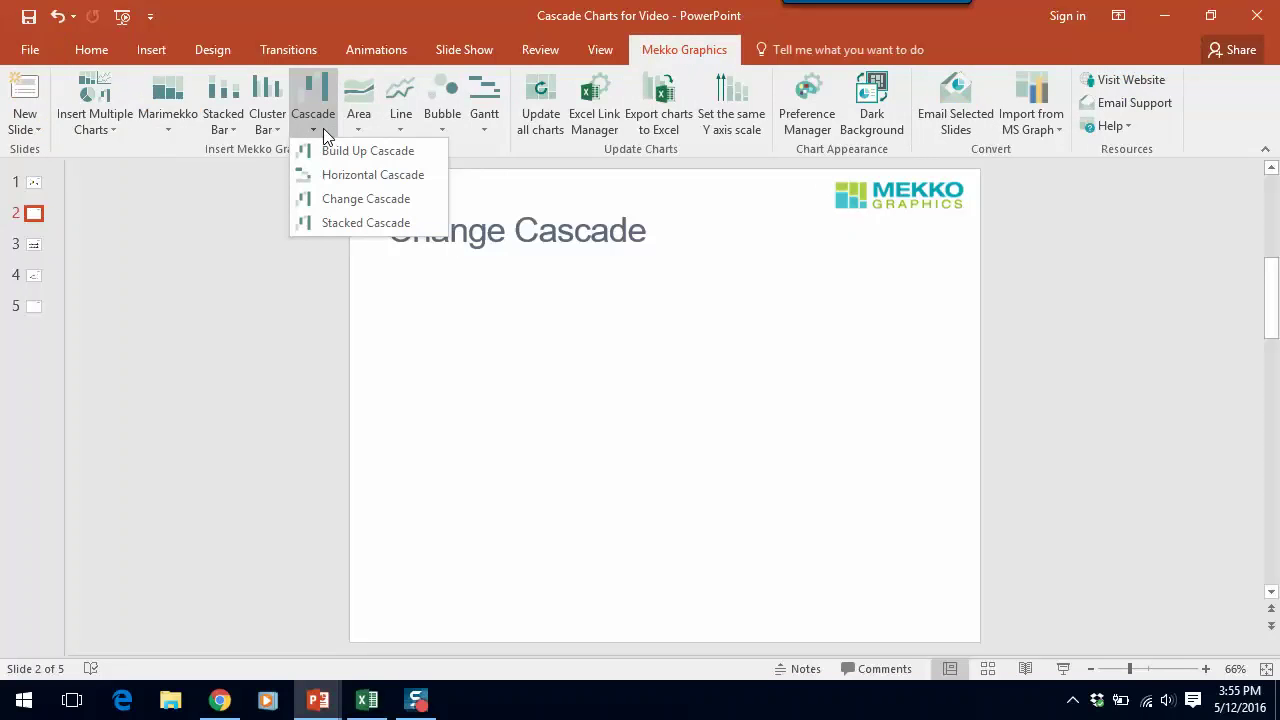
pyautogui.click(346, 193)
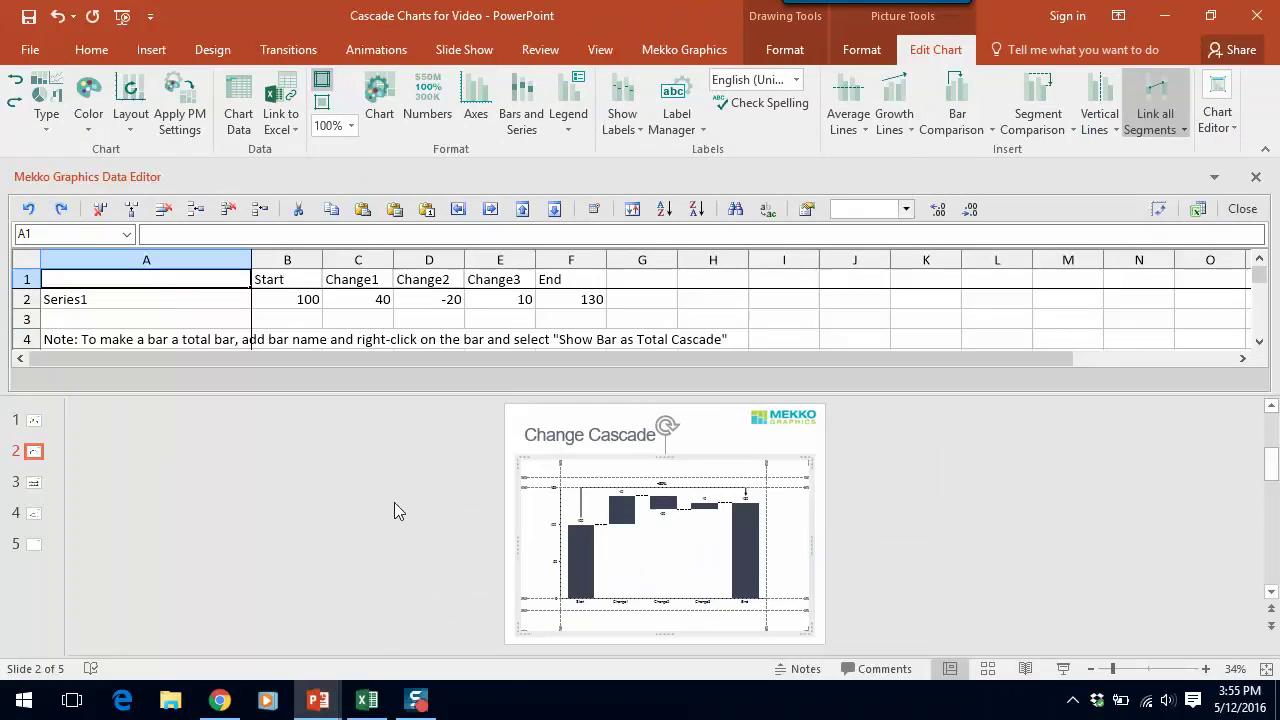
pyautogui.click(367, 701)
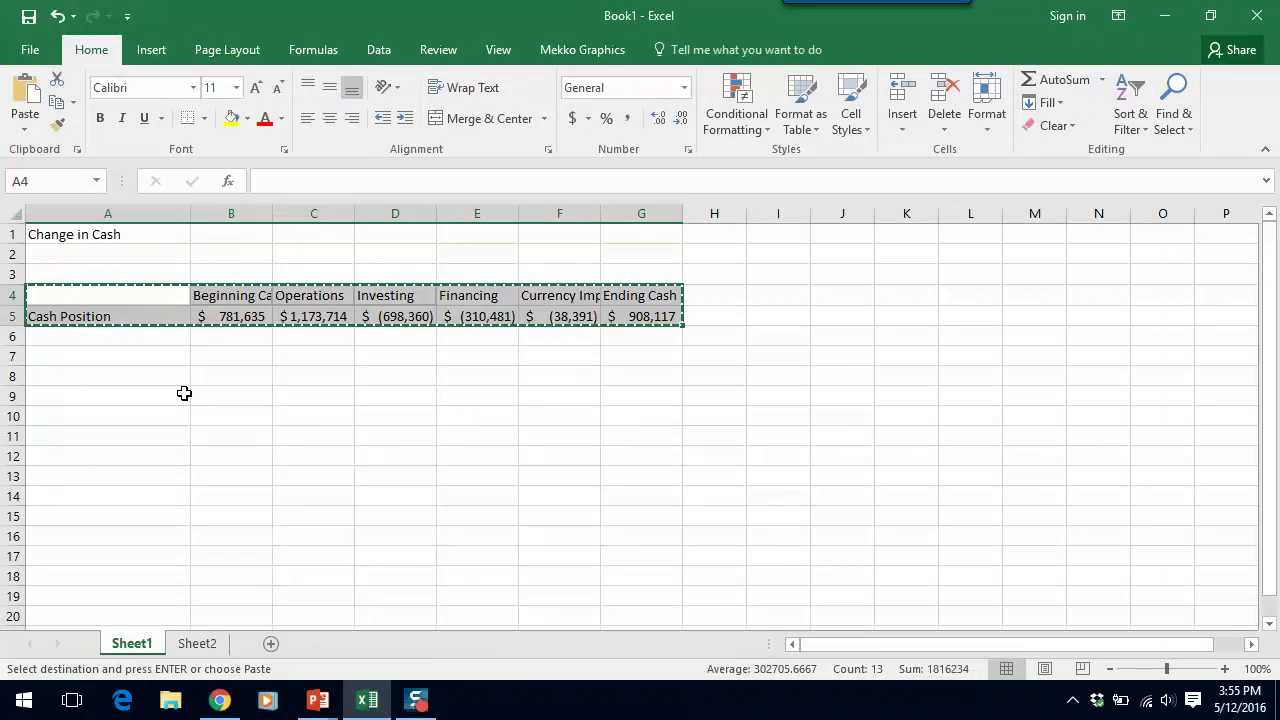
pyautogui.click(322, 704)
pyautogui.click(434, 612)
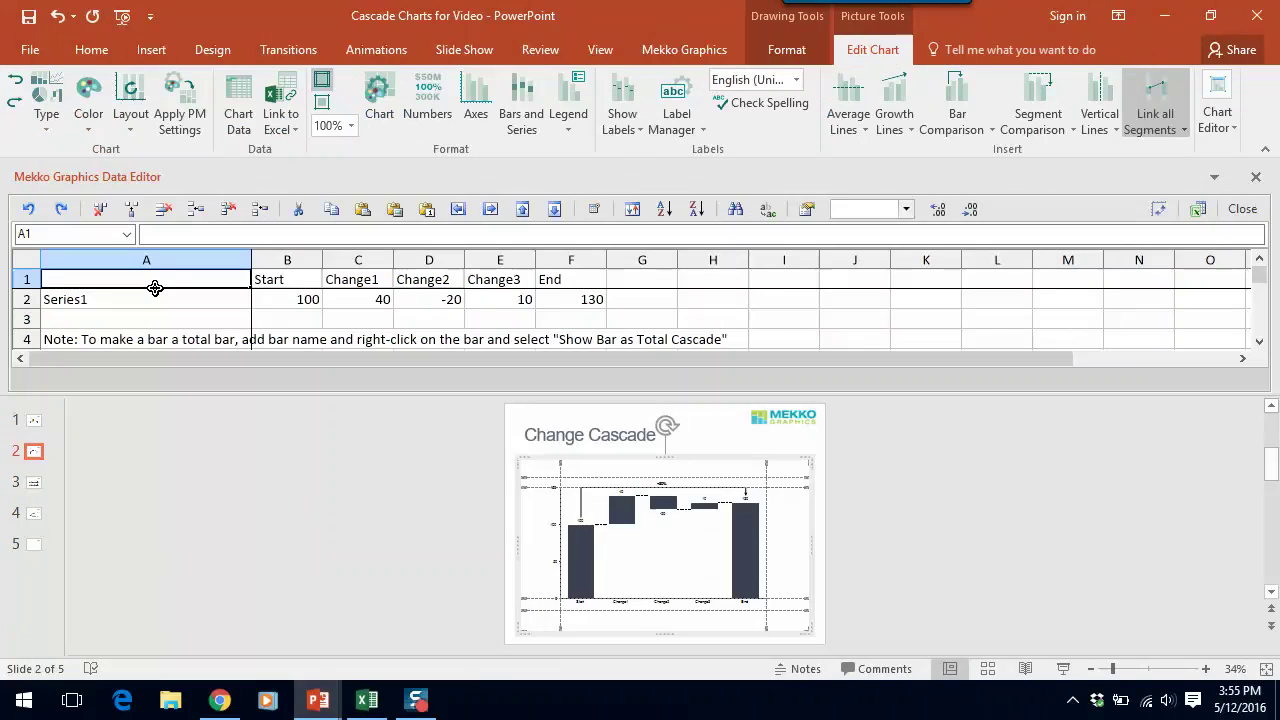
# Paste the Cash Position data, then toggle total-bar status on and back off for the change columns
pyautogui.hotkey('ctrl', 'v')
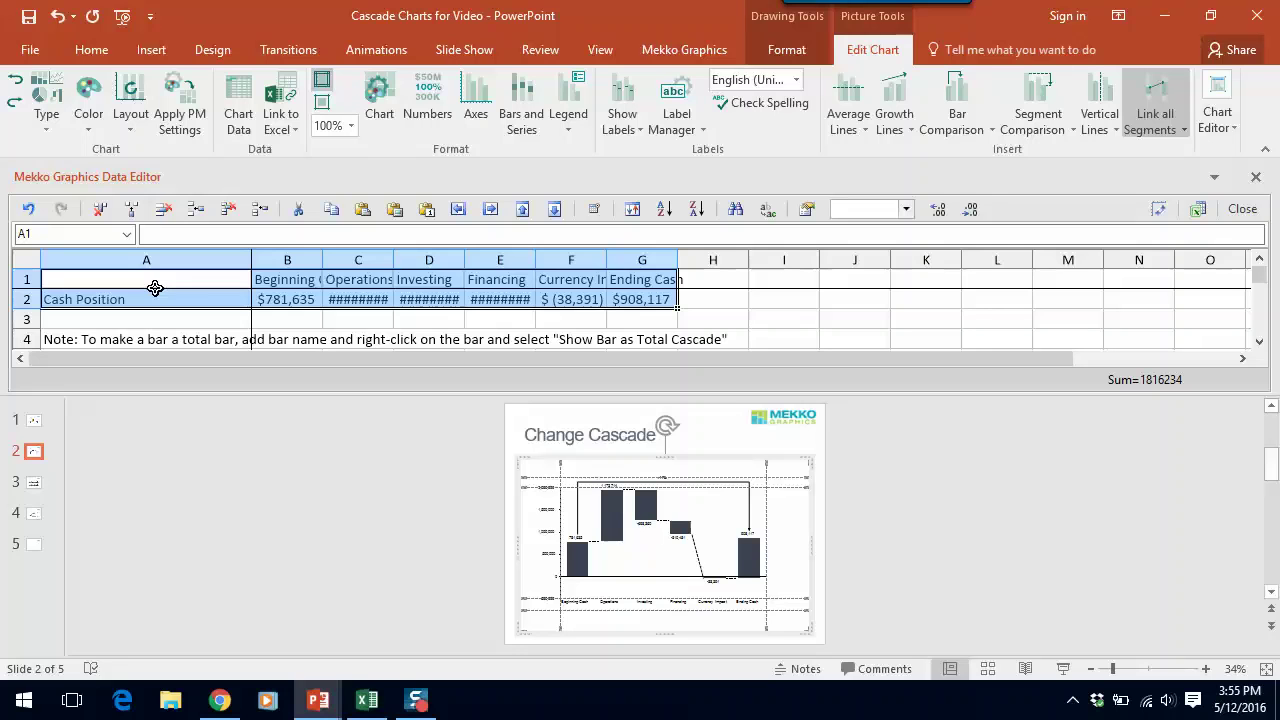
pyautogui.click(278, 279)
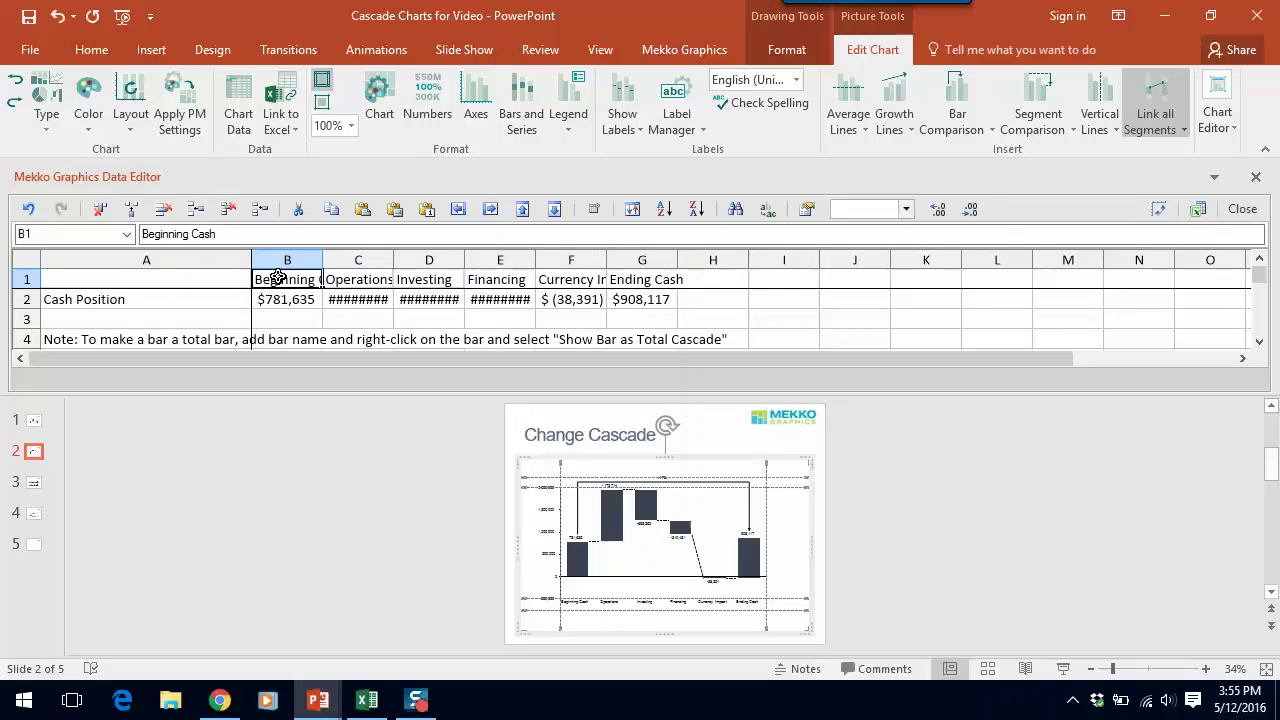
pyautogui.press('Tab')
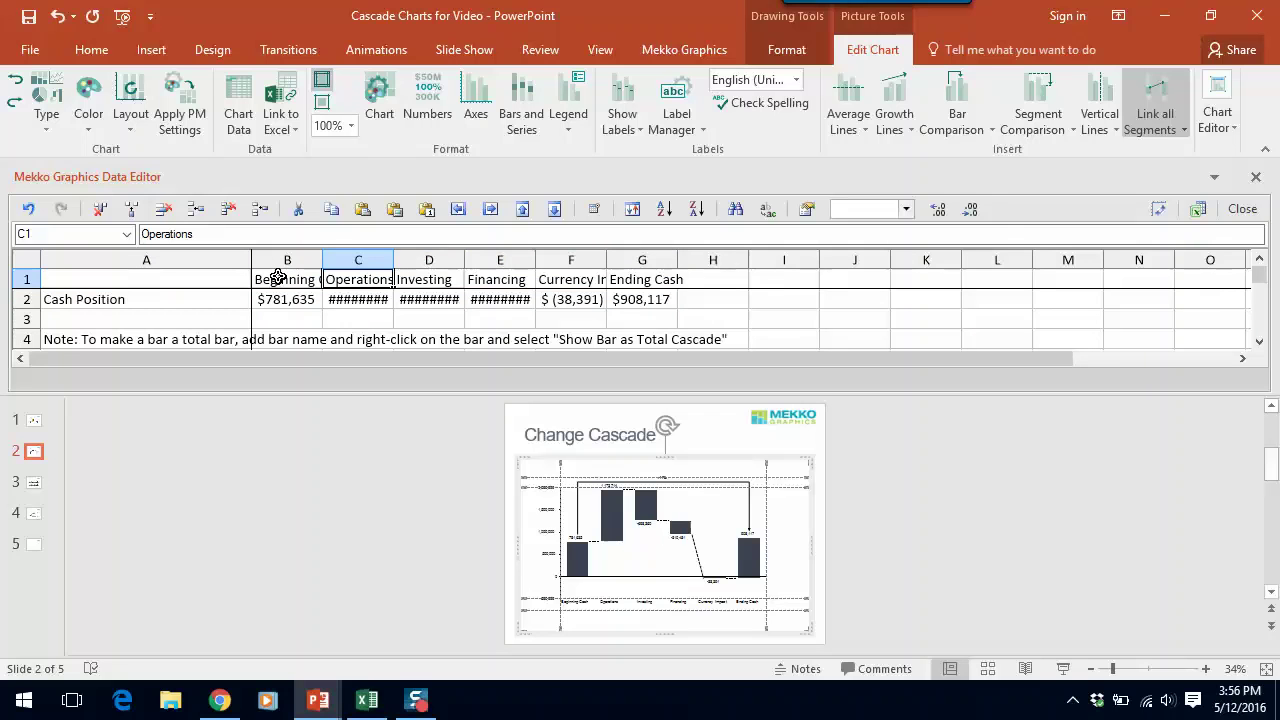
pyautogui.hotkey('shift', 'Right')
pyautogui.hotkey('shift', 'Right')
pyautogui.hotkey('shift', 'Right')
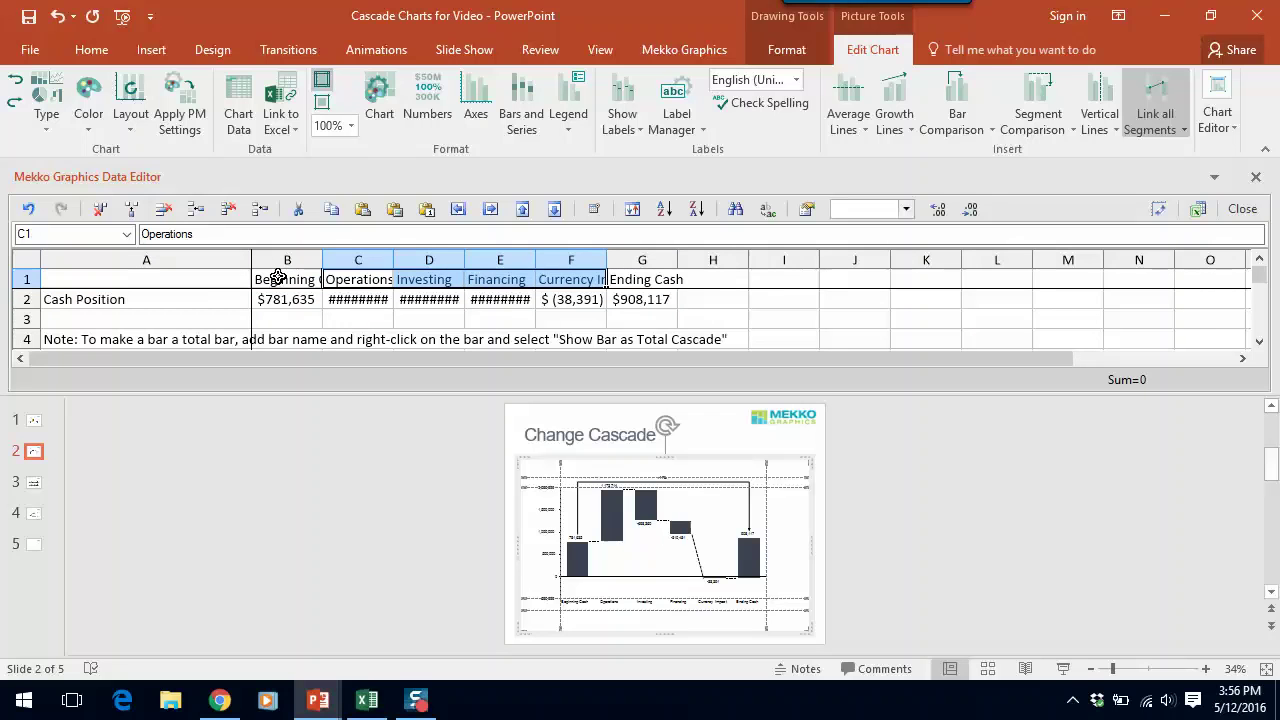
pyautogui.rightClick(357, 283)
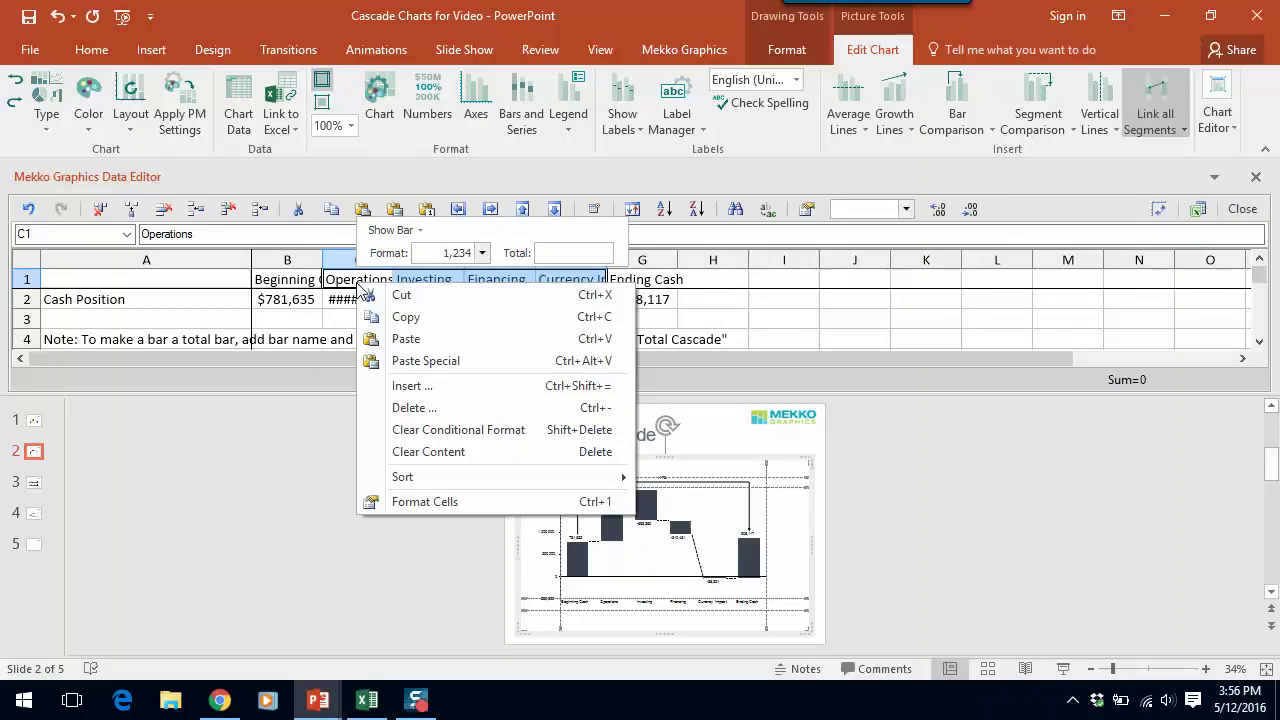
pyautogui.click(424, 234)
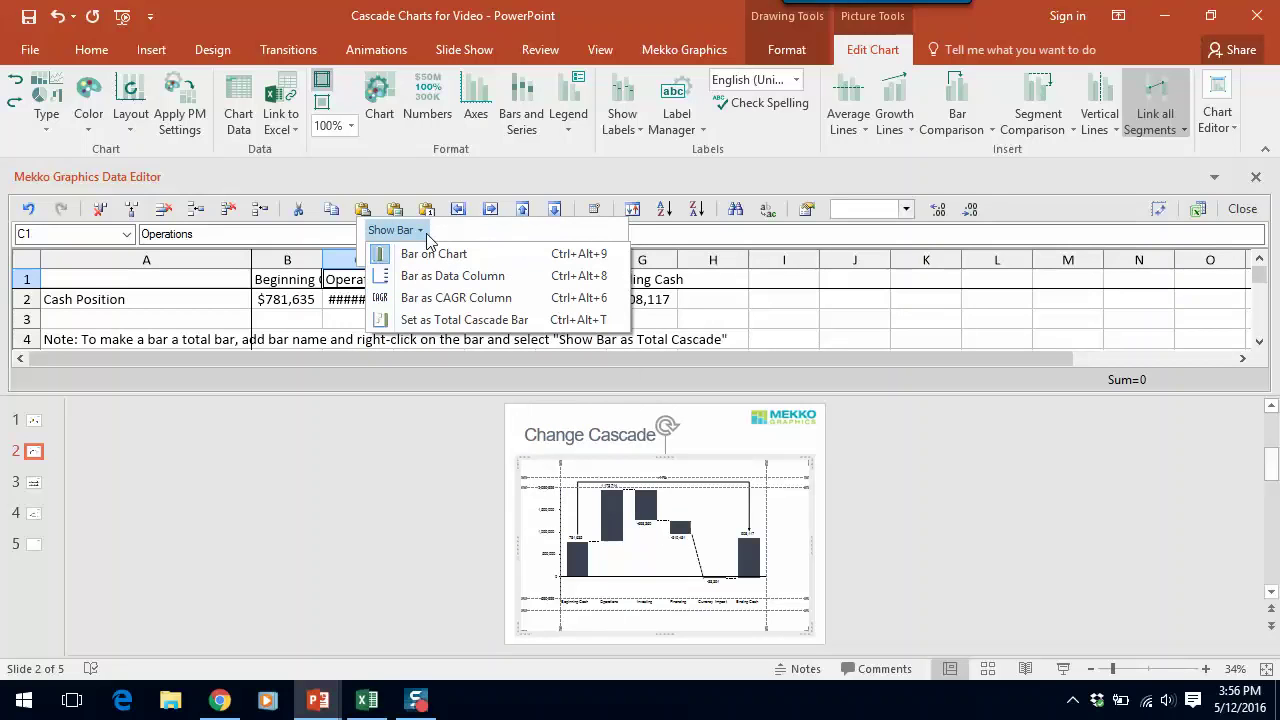
pyautogui.click(433, 322)
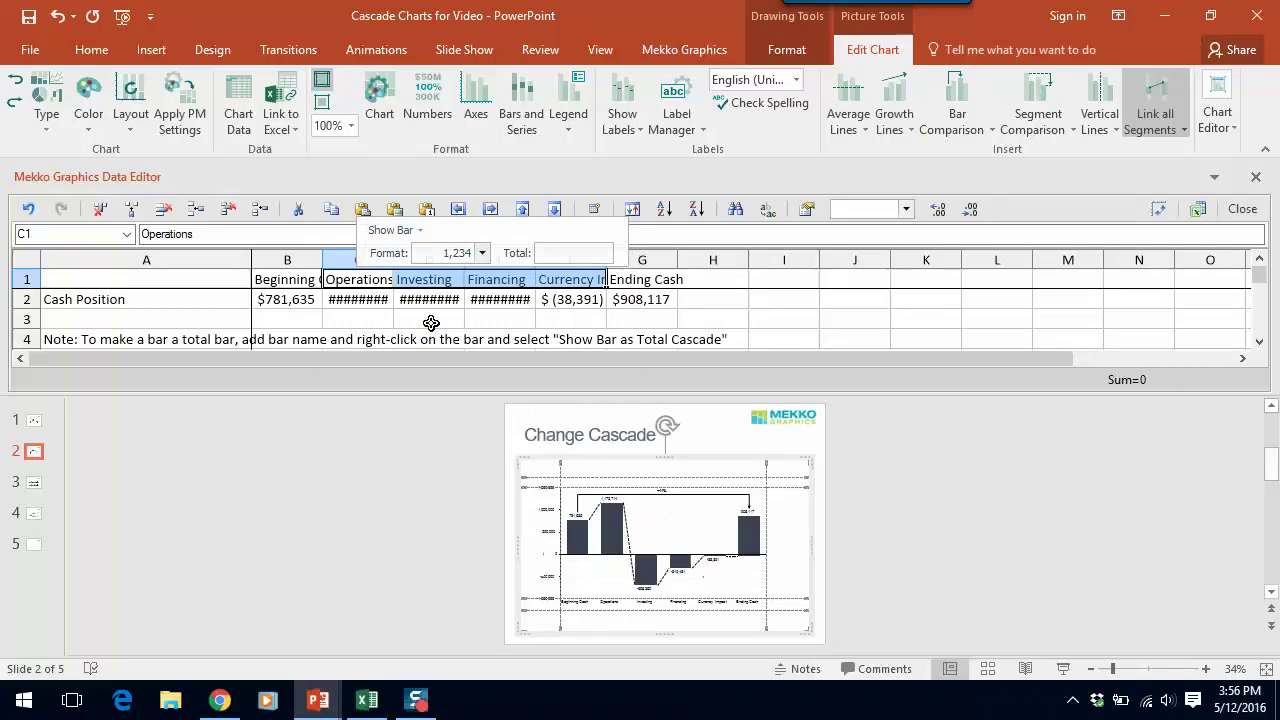
pyautogui.click(421, 233)
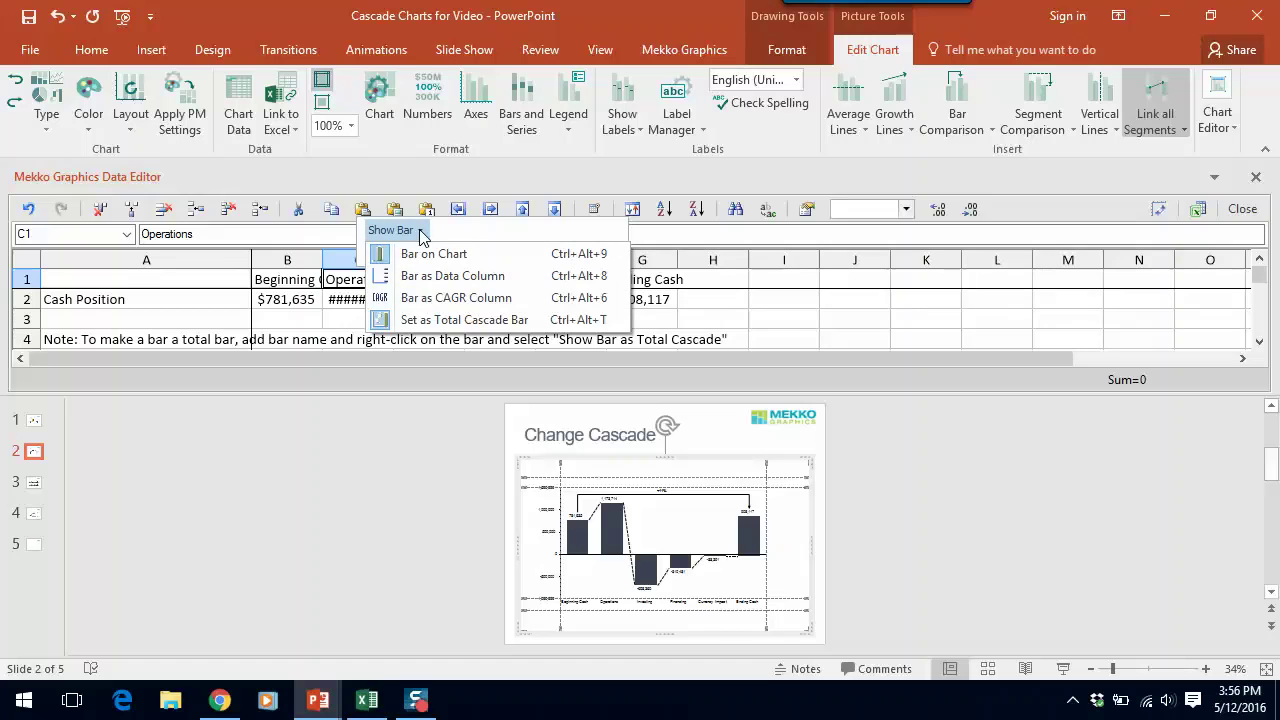
pyautogui.click(424, 322)
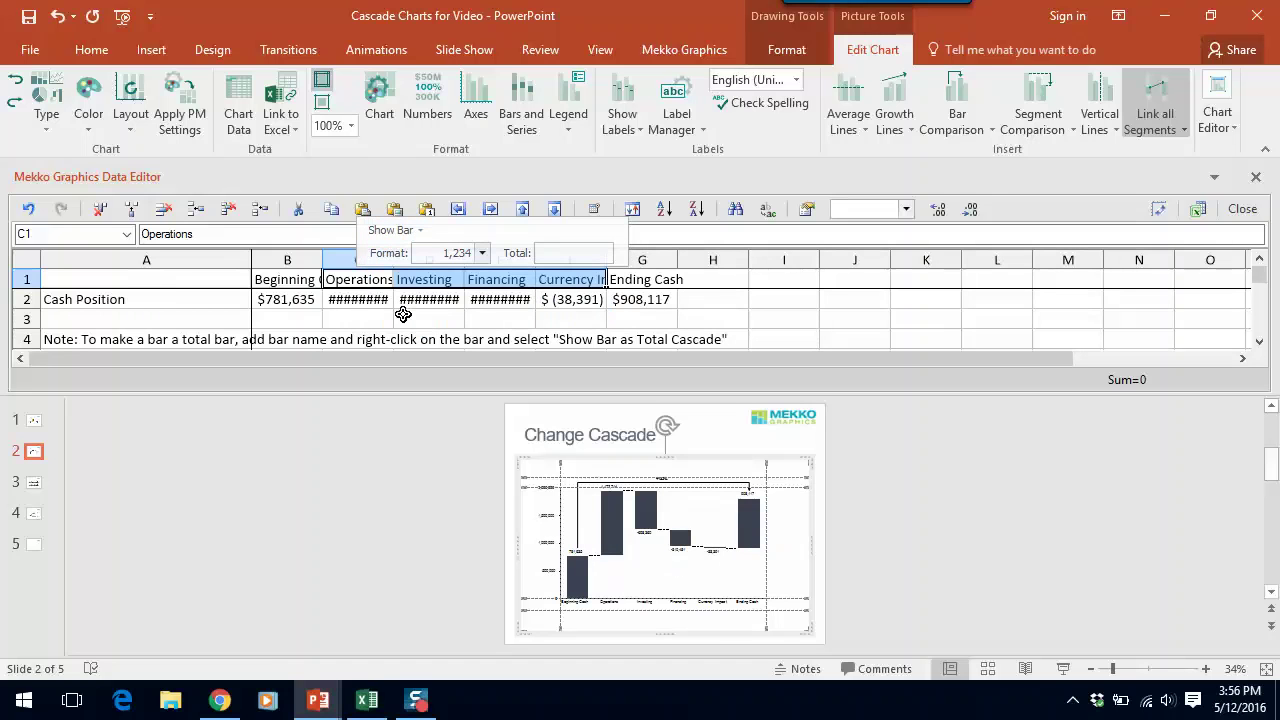
# Make the Ending Cash column ($908,117) a total cascade bar
pyautogui.click(364, 299)
pyautogui.press('Right')
pyautogui.press('Right')
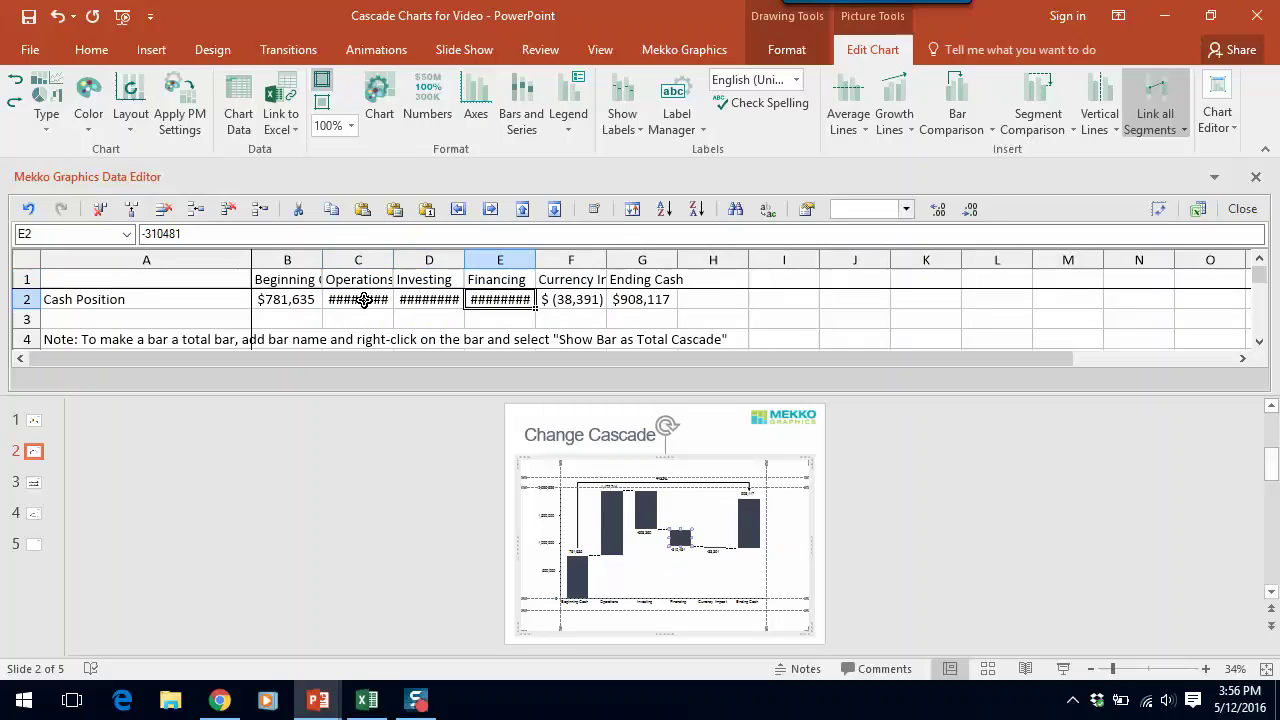
pyautogui.press('Right')
pyautogui.press('Right')
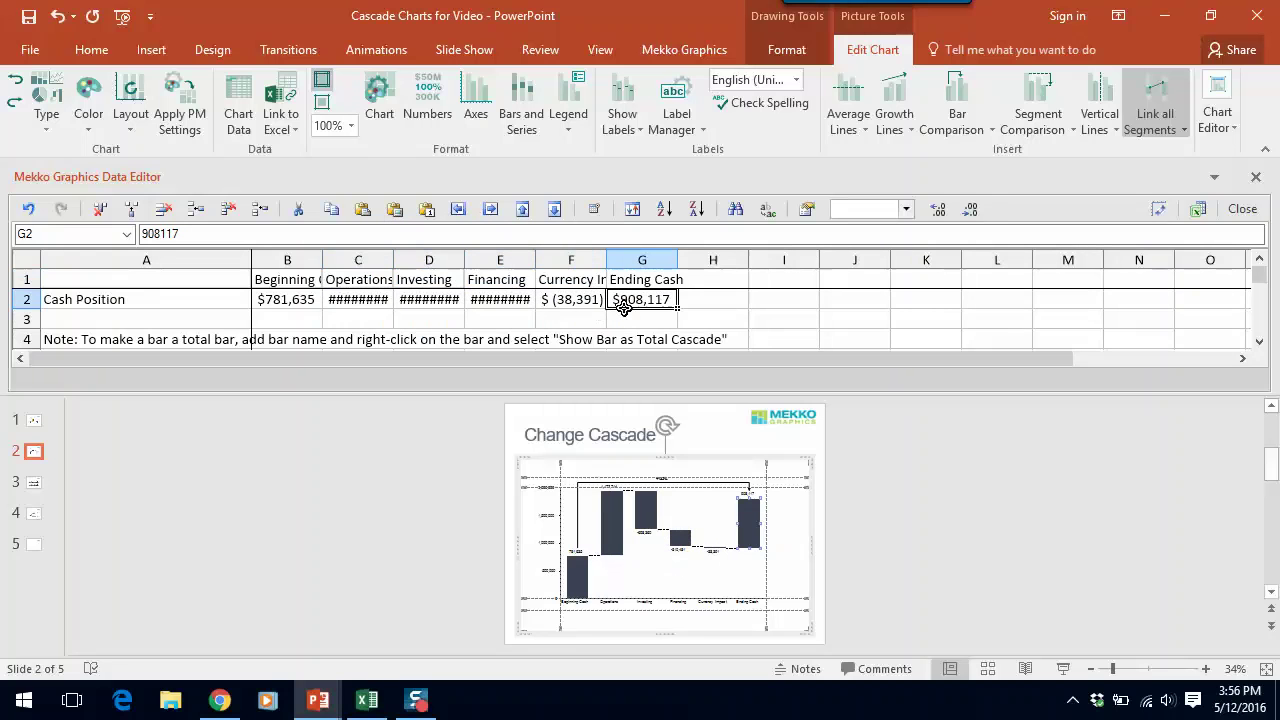
pyautogui.click(638, 282)
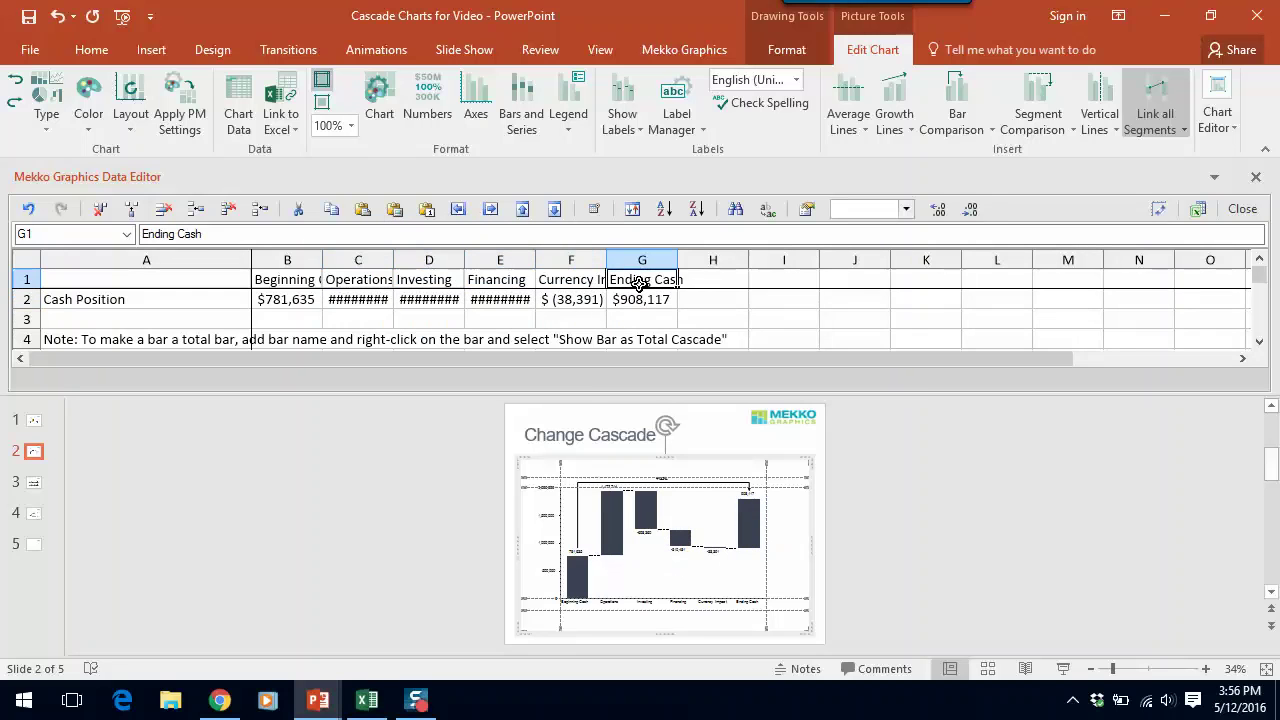
pyautogui.rightClick(638, 282)
pyautogui.click(673, 231)
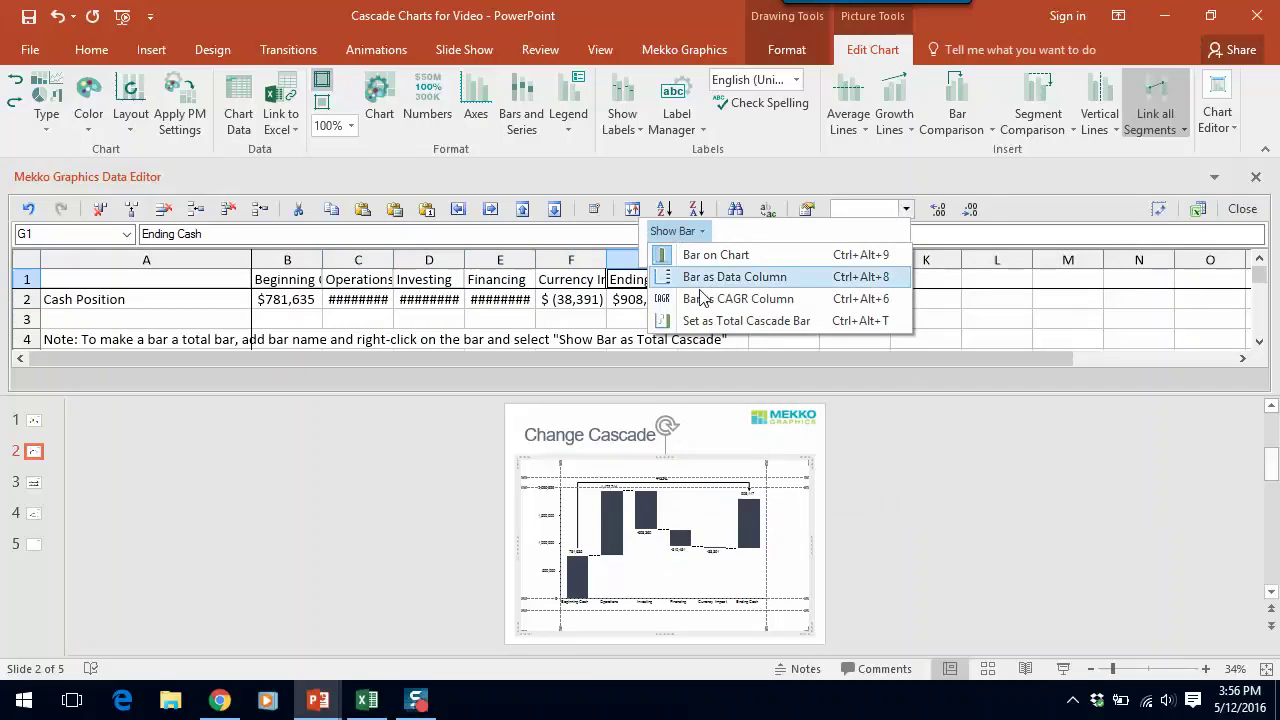
pyautogui.click(714, 321)
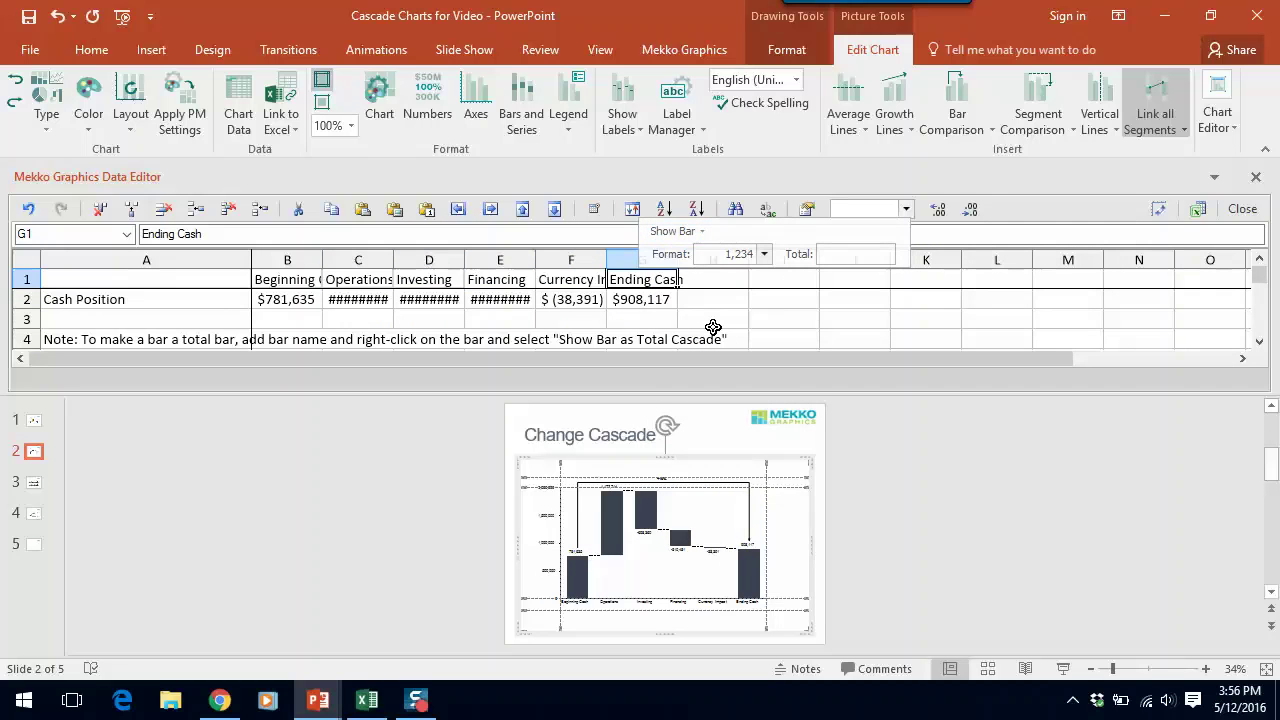
pyautogui.click(1243, 209)
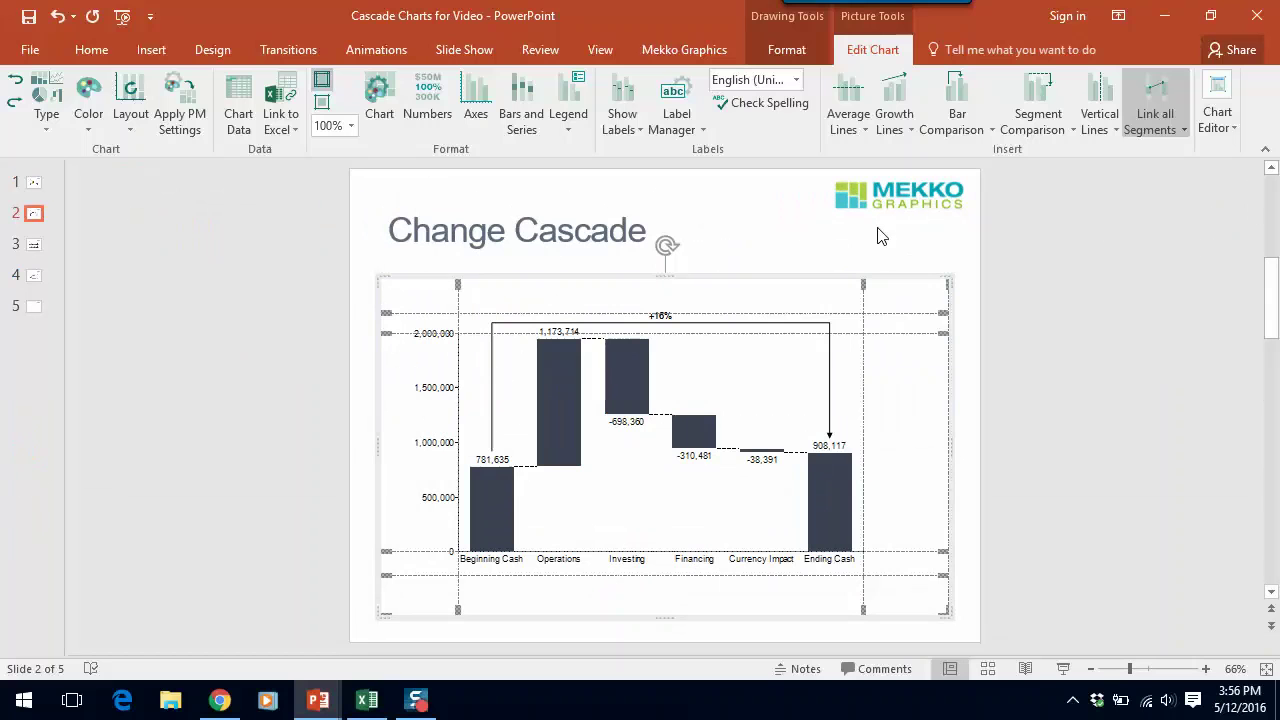
pyautogui.click(378, 114)
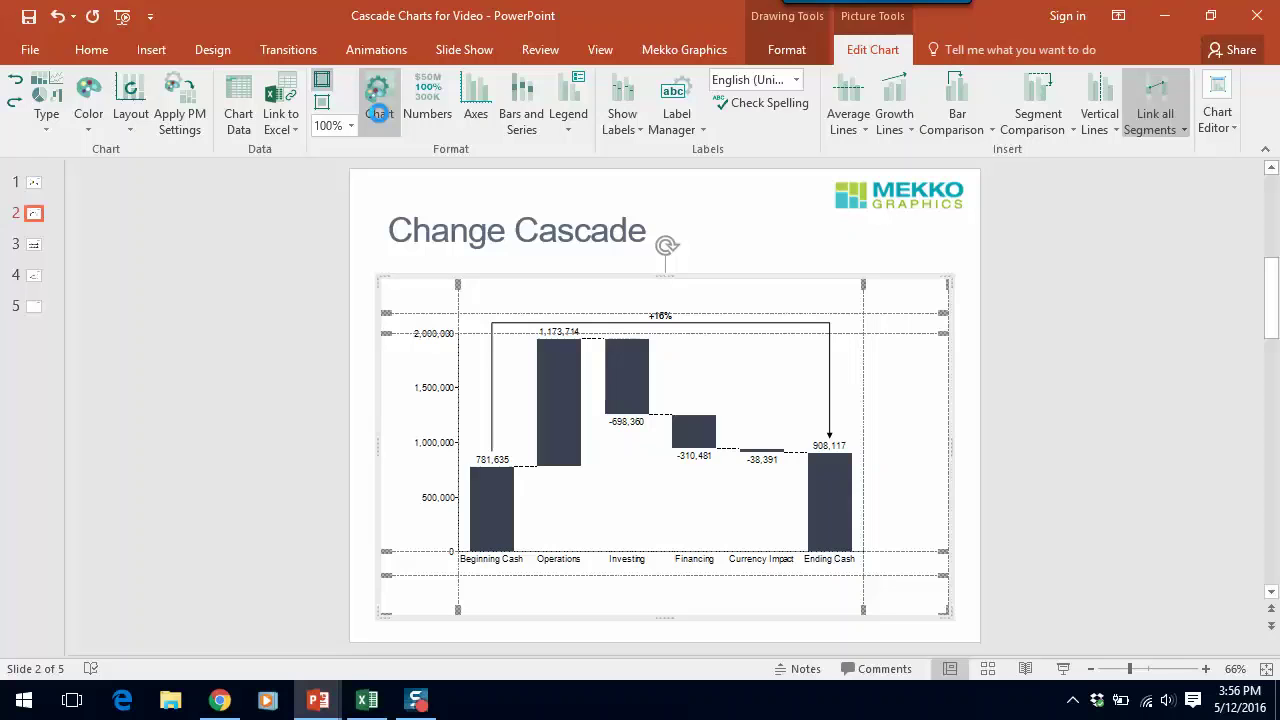
pyautogui.click(378, 114)
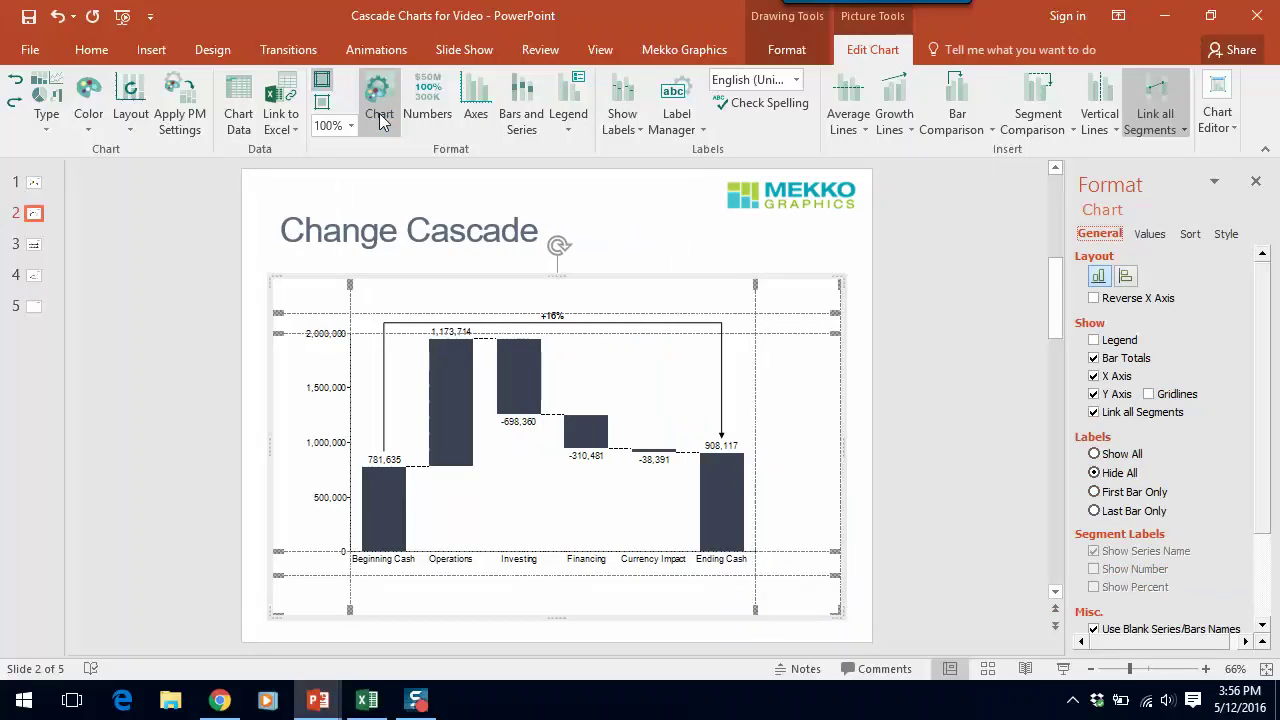
pyautogui.click(1152, 238)
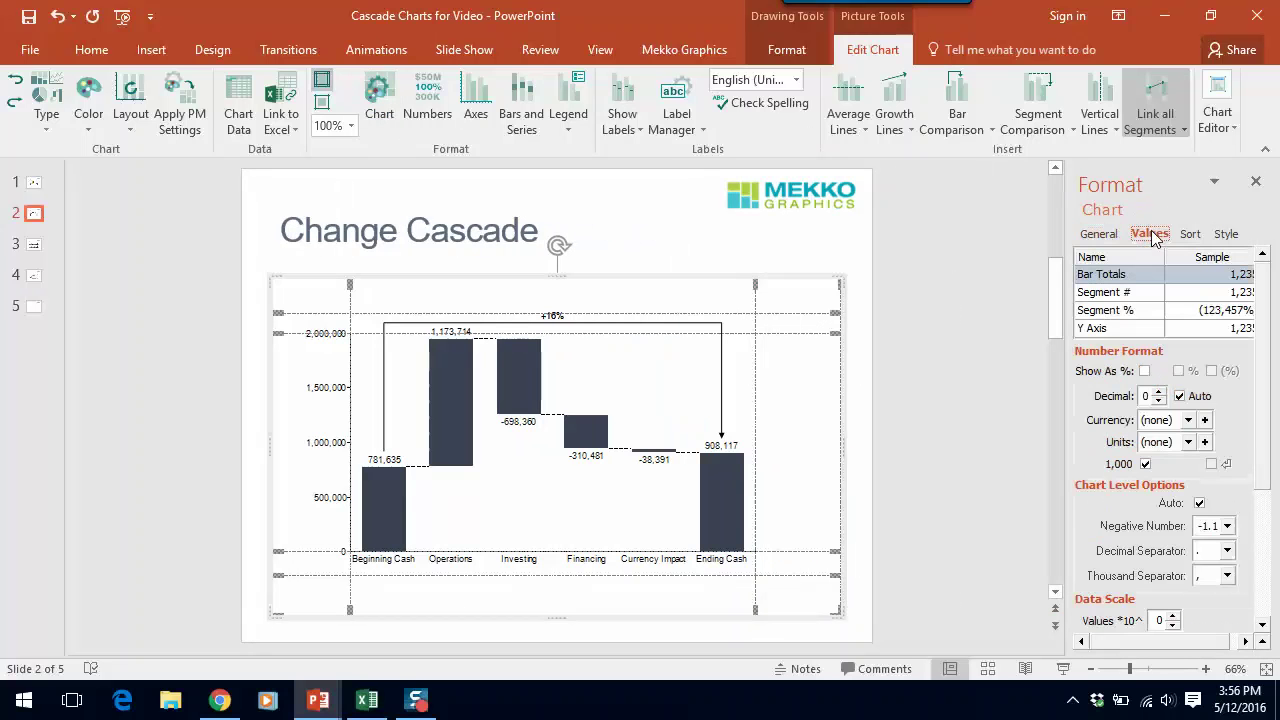
pyautogui.click(1108, 332)
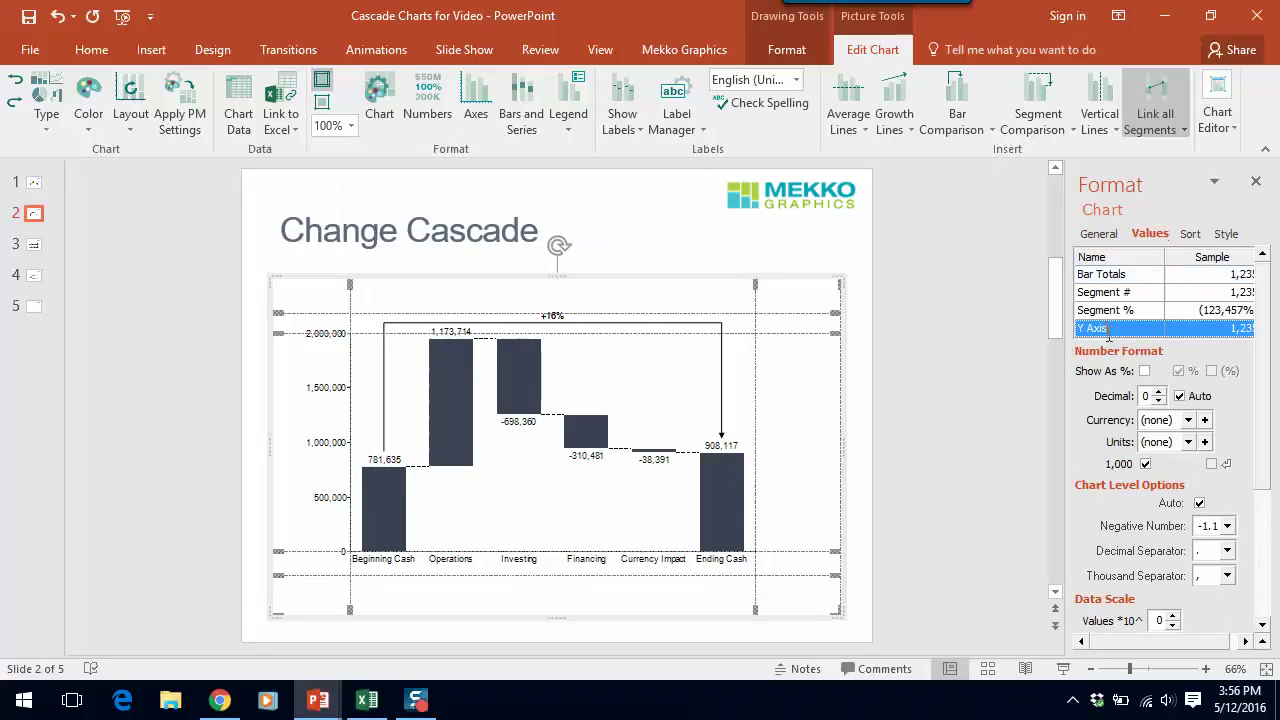
pyautogui.click(1188, 421)
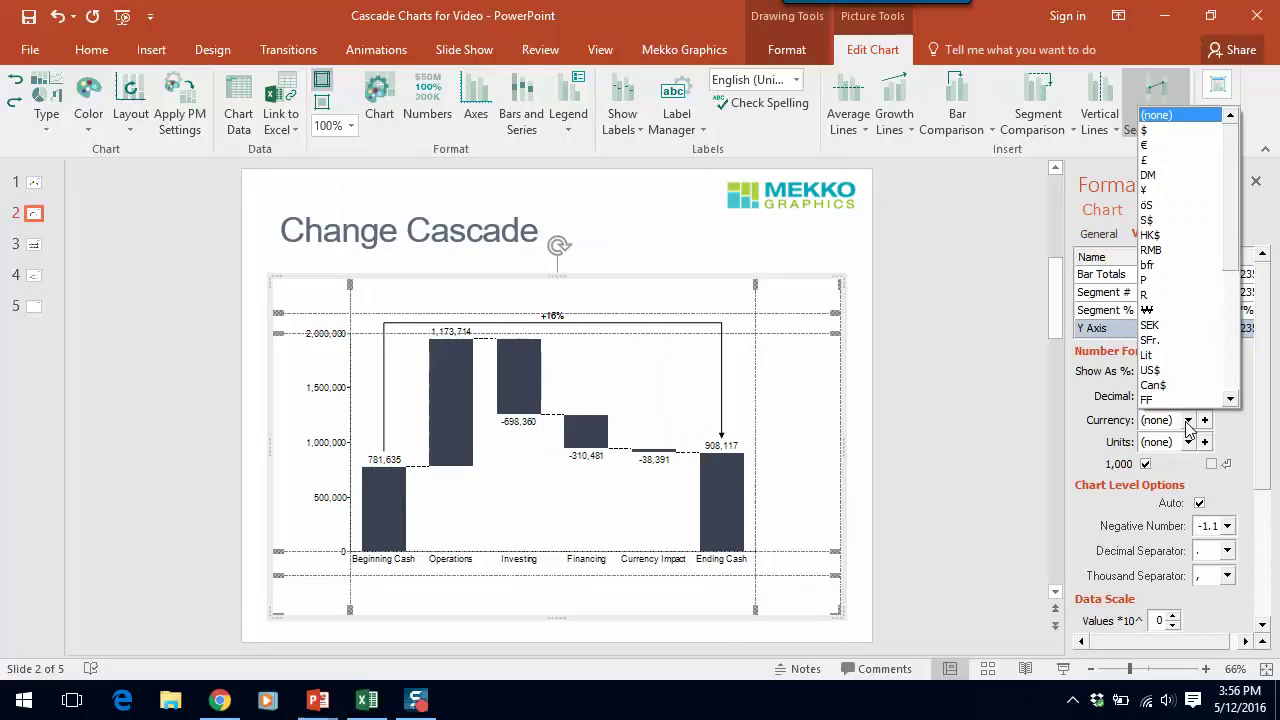
pyautogui.click(1150, 140)
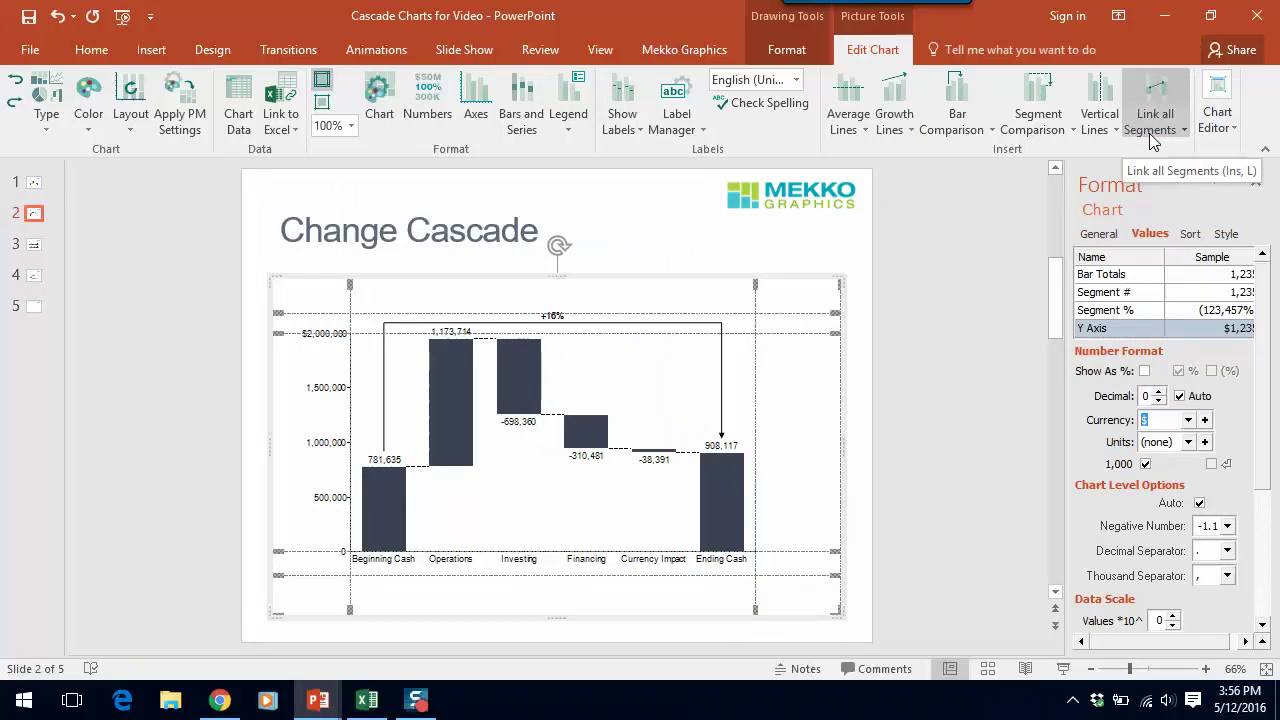
pyautogui.click(1106, 234)
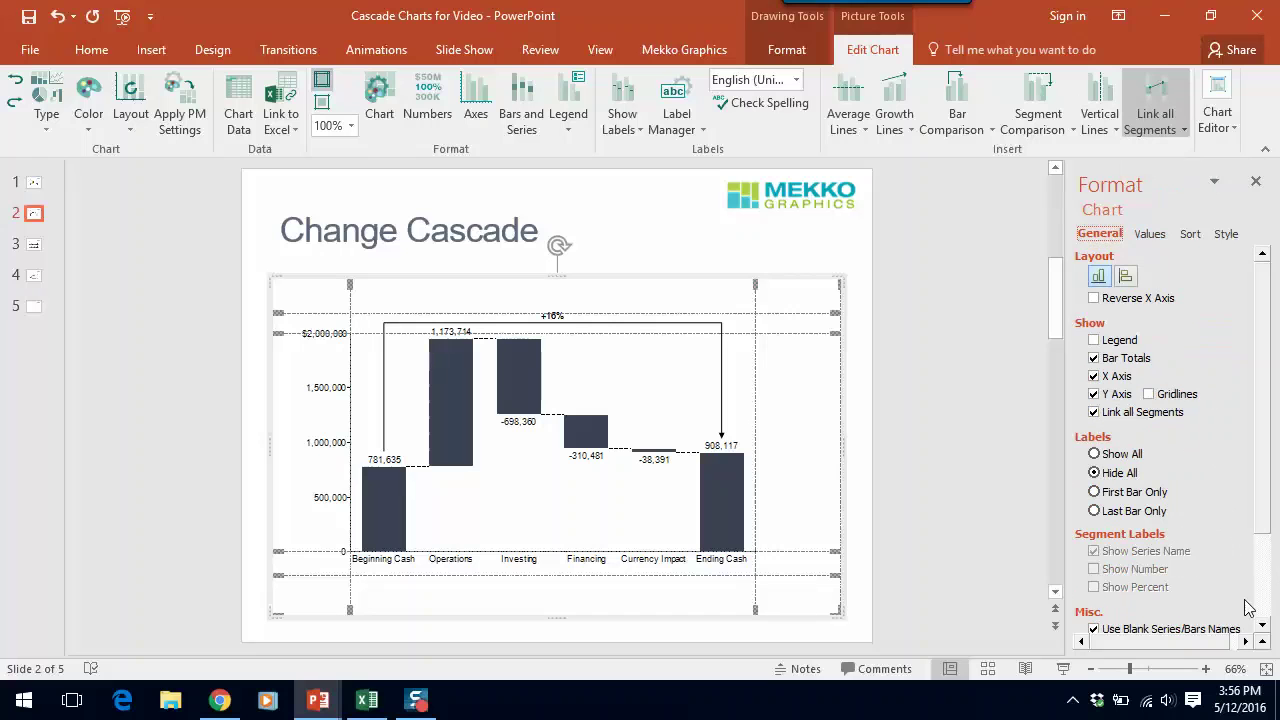
pyautogui.click(1262, 627)
pyautogui.click(1262, 627)
pyautogui.click(1262, 627)
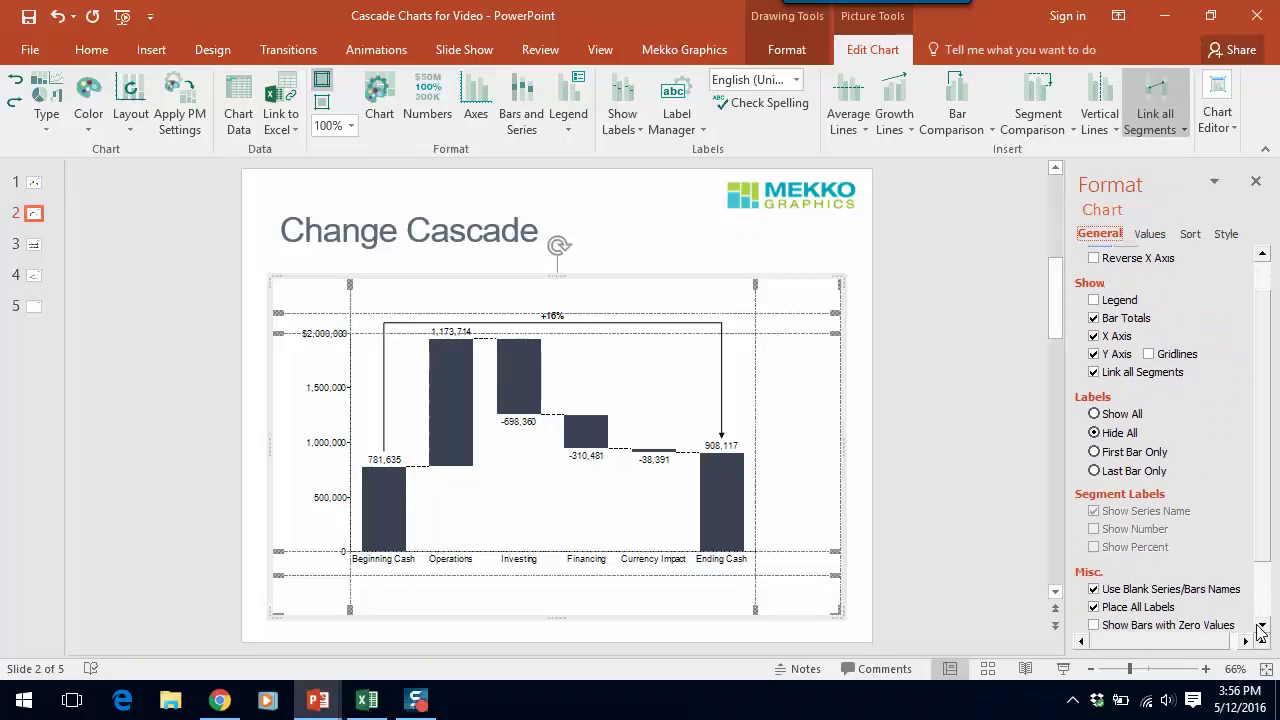
pyautogui.click(1262, 627)
pyautogui.click(1262, 627)
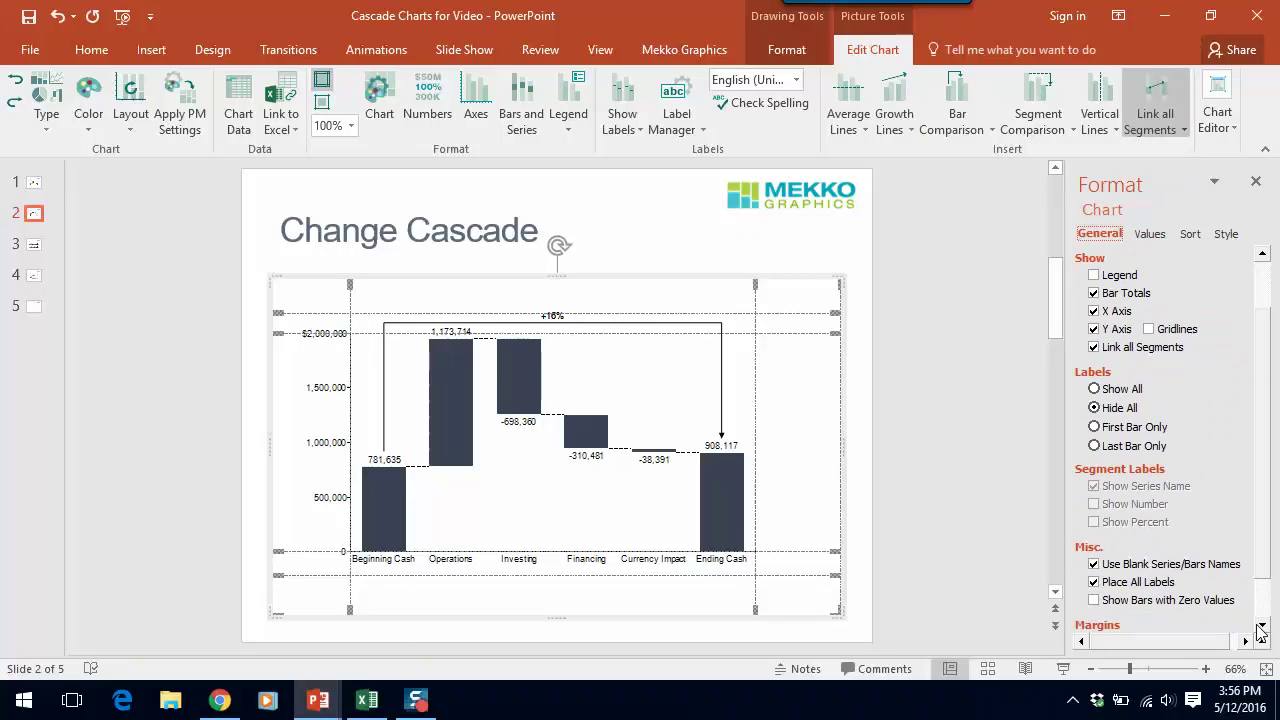
pyautogui.click(1094, 349)
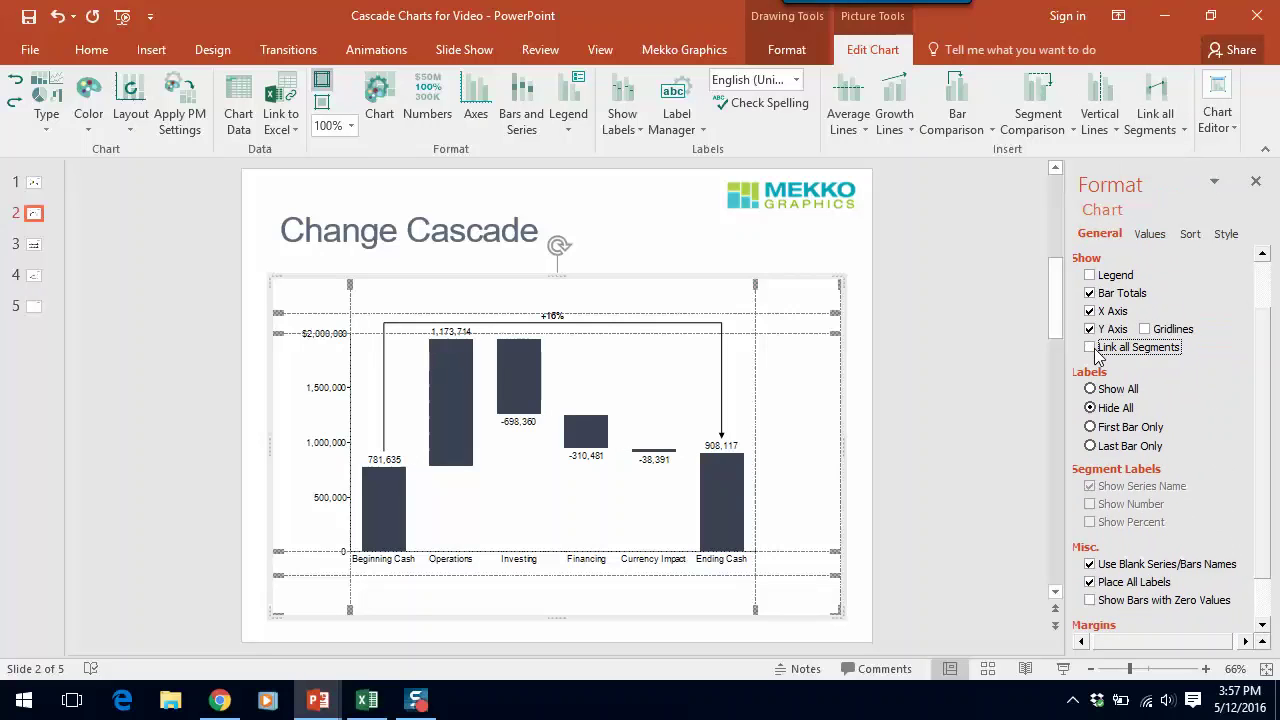
# Restore the connector lines and colour the Operations bar light green
pyautogui.click(1096, 352)
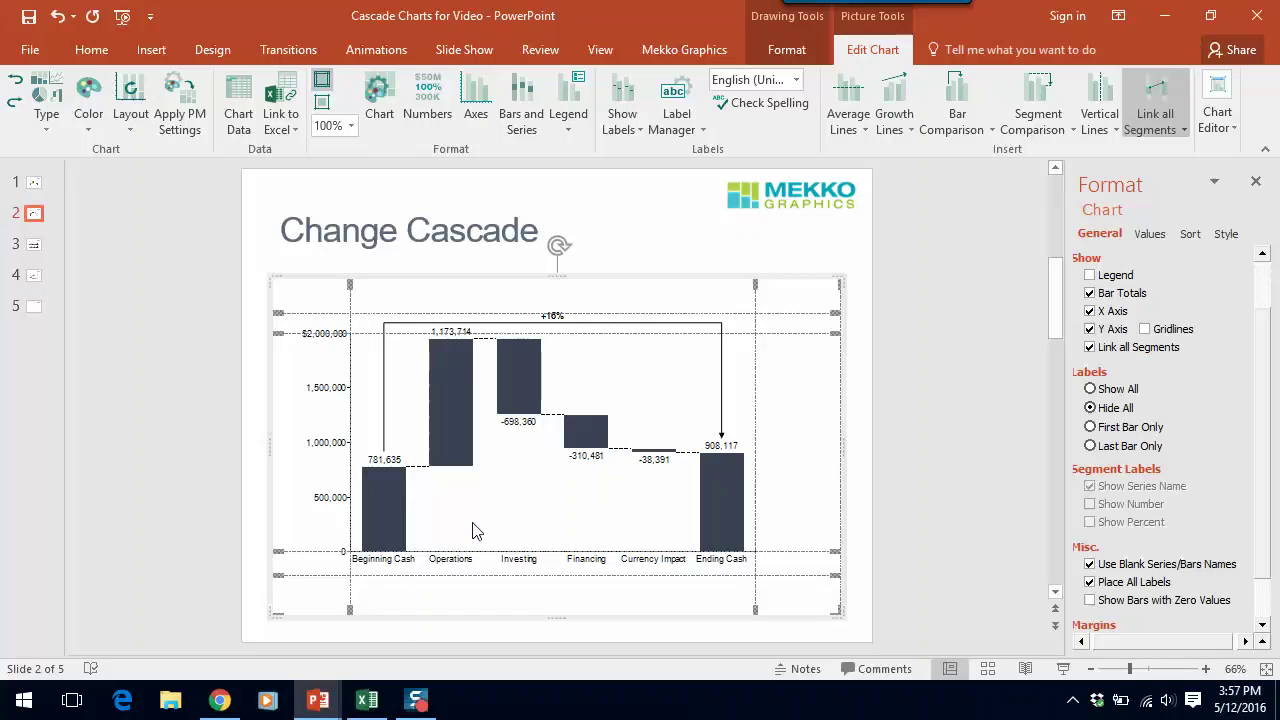
pyautogui.click(451, 440)
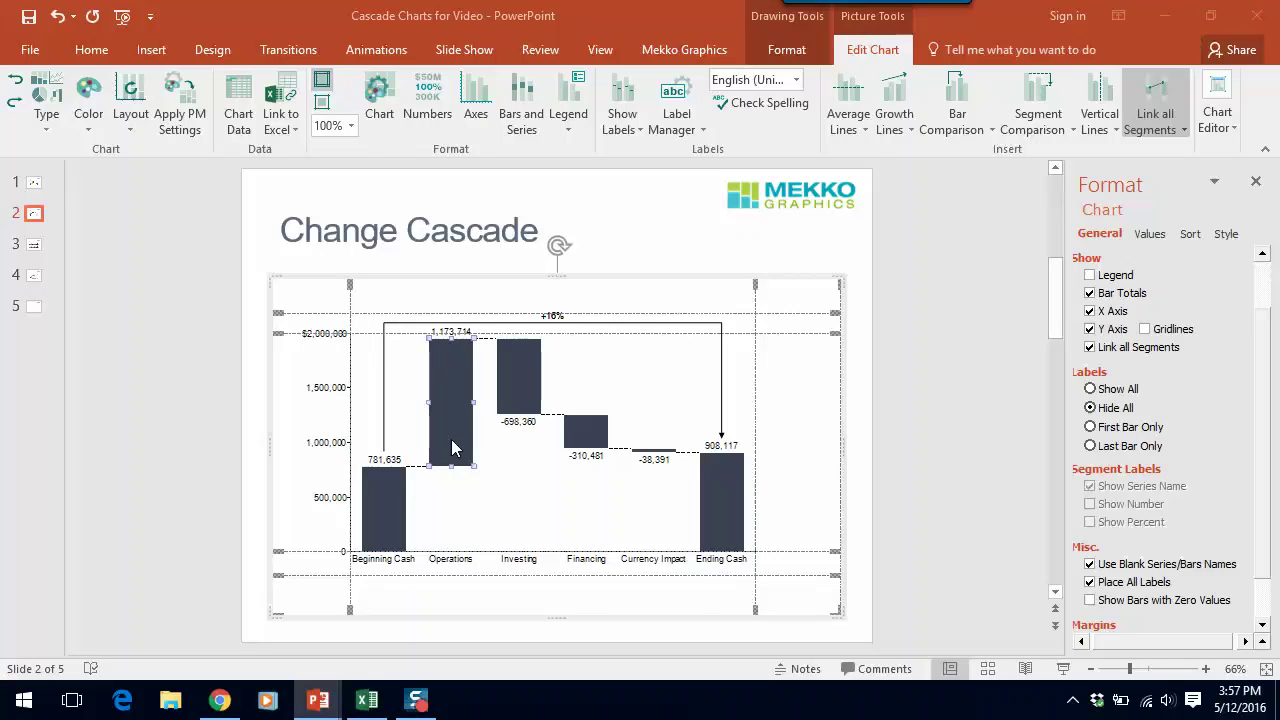
pyautogui.rightClick(451, 440)
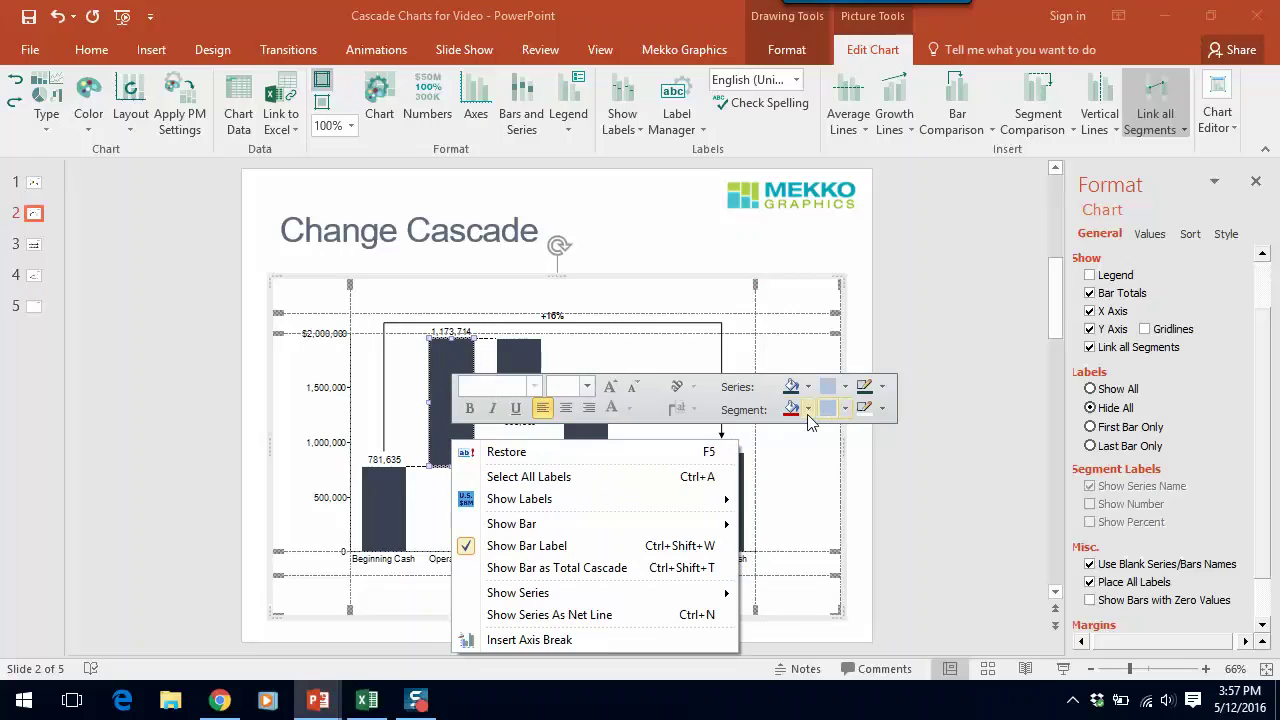
pyautogui.click(809, 411)
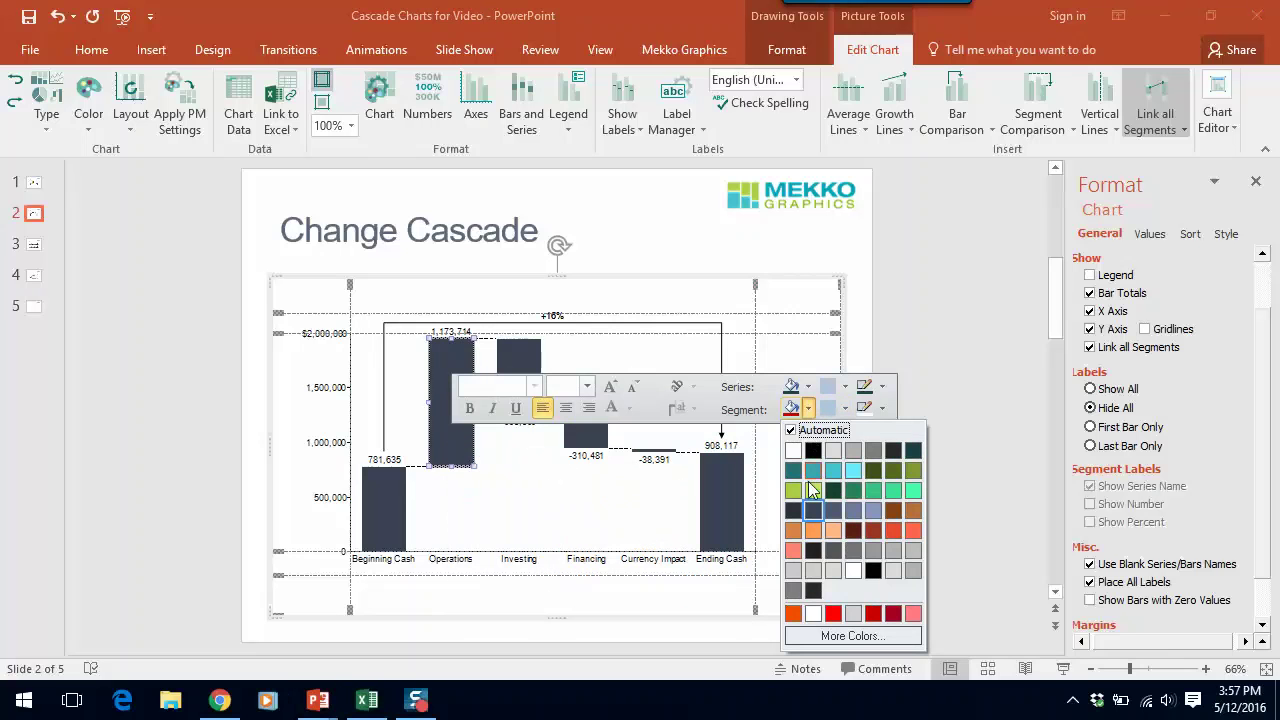
pyautogui.click(793, 490)
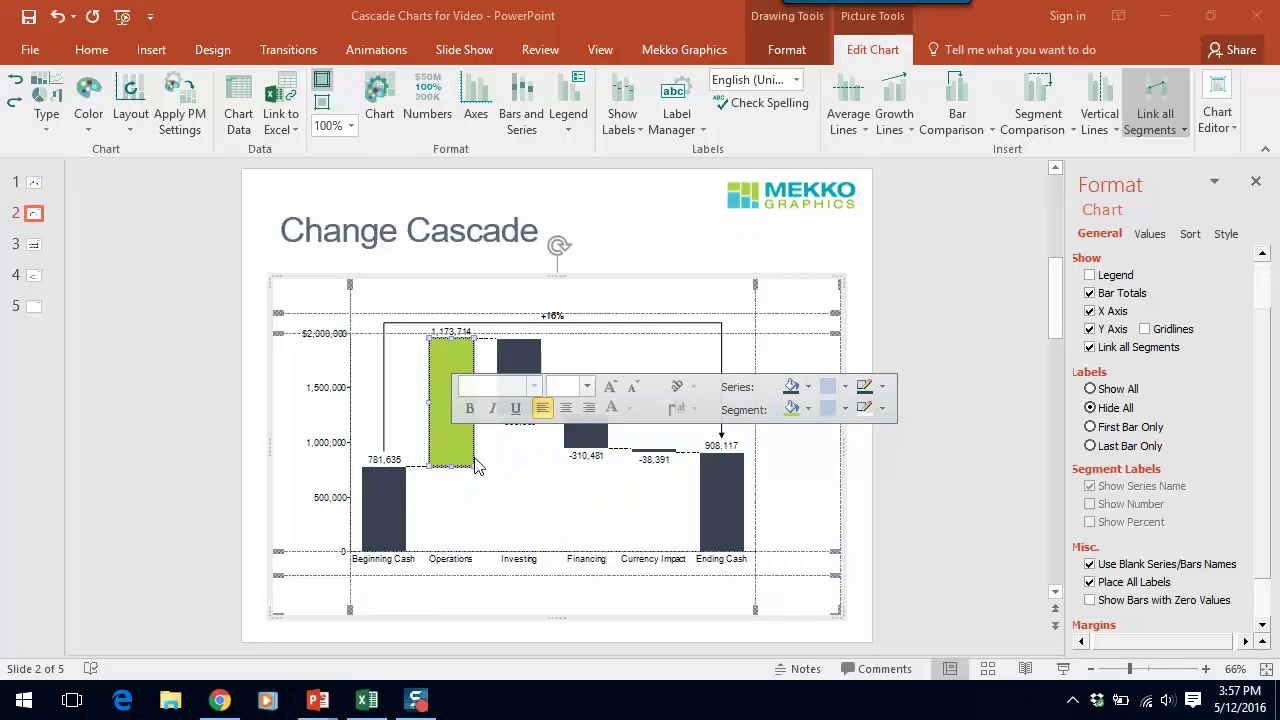
# Colour the Investing, Financing and Currency Impact bars red
pyautogui.click(528, 364)
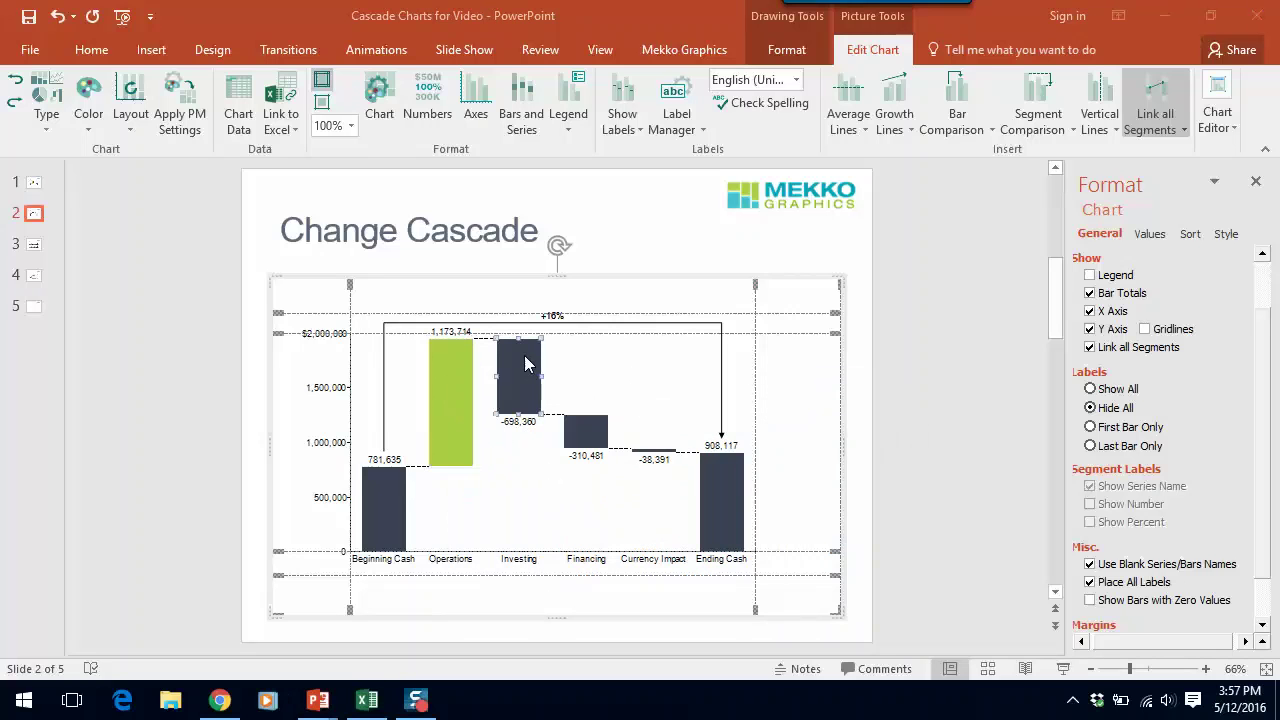
pyautogui.keyDown('ctrl'); pyautogui.click(586, 430); pyautogui.keyUp('ctrl')
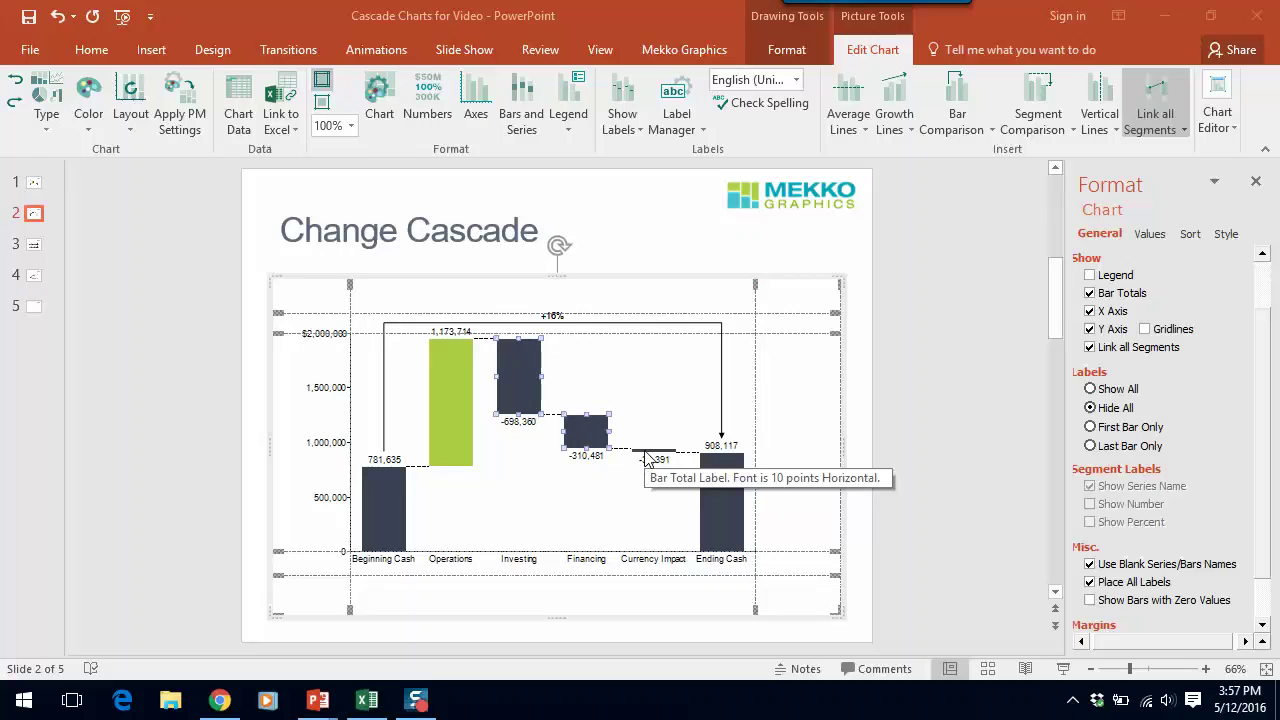
pyautogui.keyDown('ctrl'); pyautogui.click(648, 452); pyautogui.keyUp('ctrl')
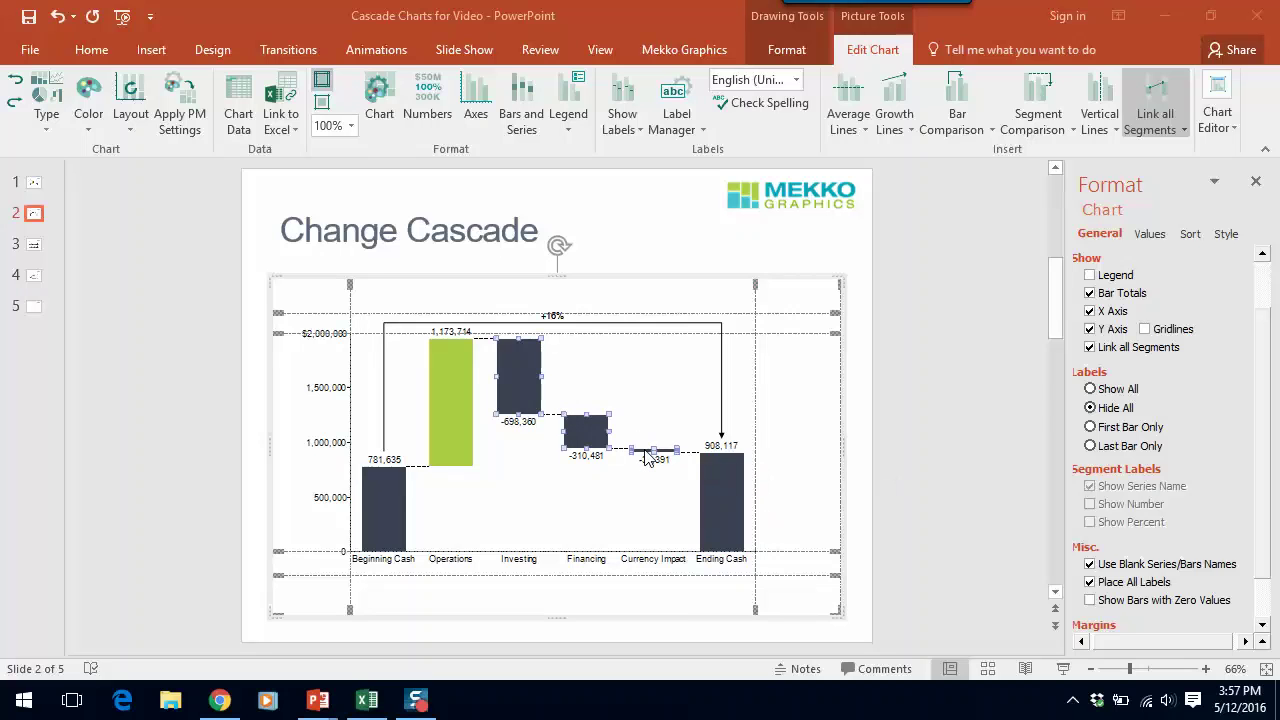
pyautogui.rightClick(648, 456)
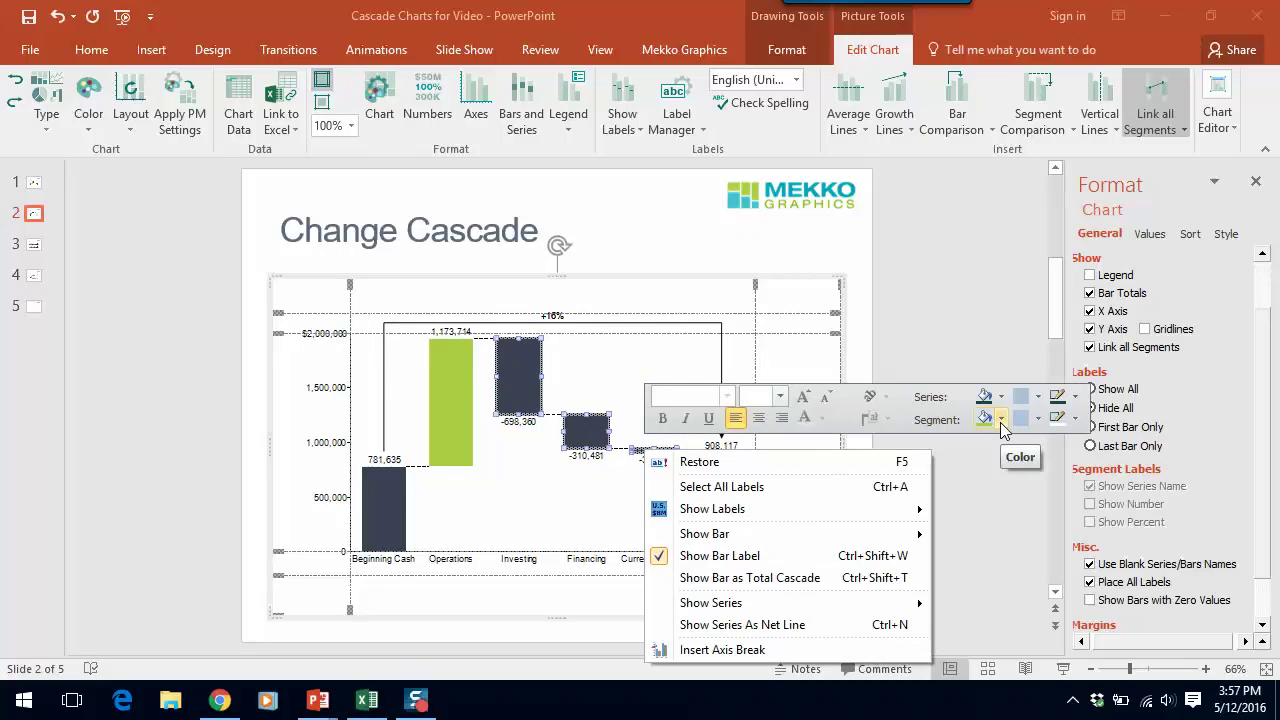
pyautogui.click(1002, 422)
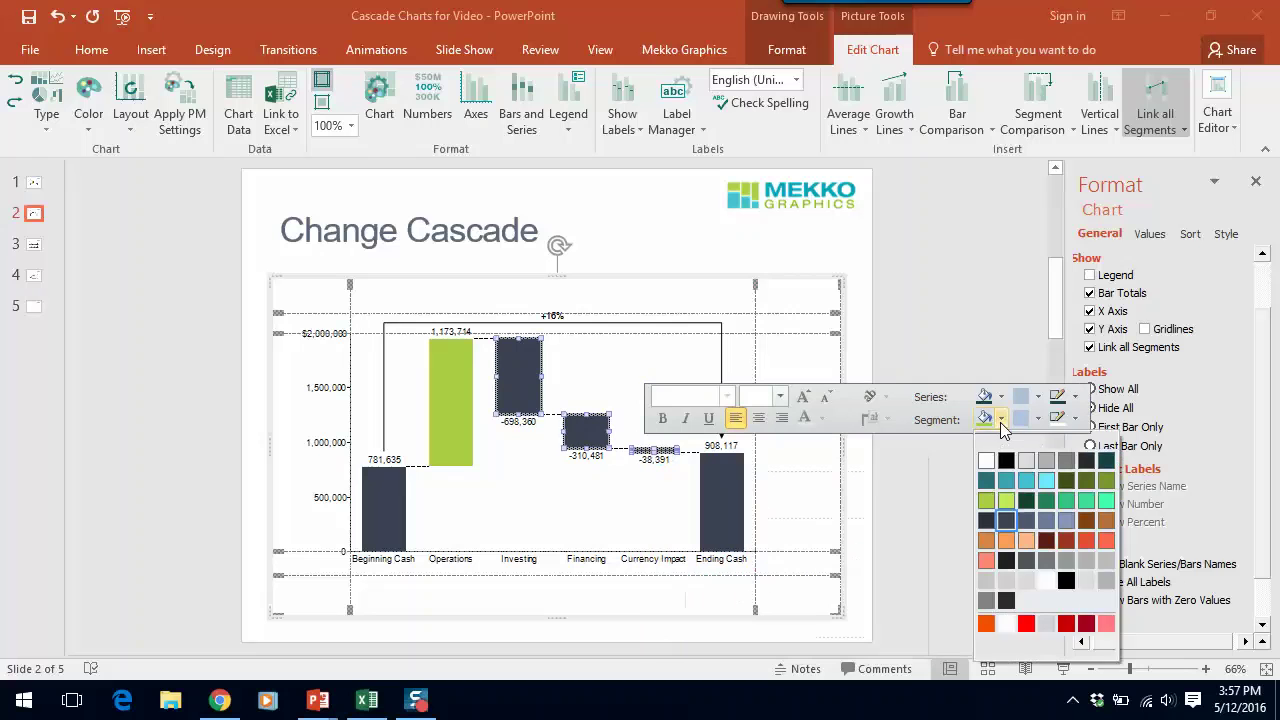
pyautogui.click(1066, 625)
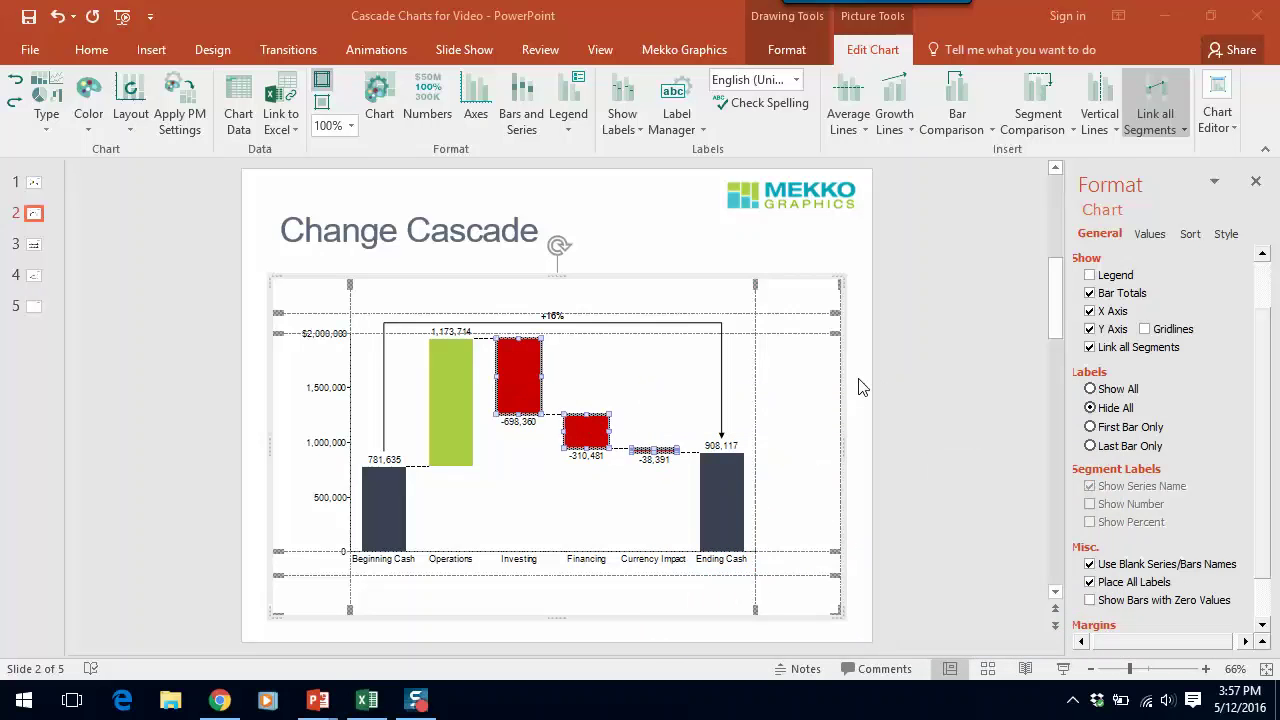
# Close the Change Cascade editor and open slide 3's Apple Revenue Growth chart for editing
pyautogui.click(862, 387)
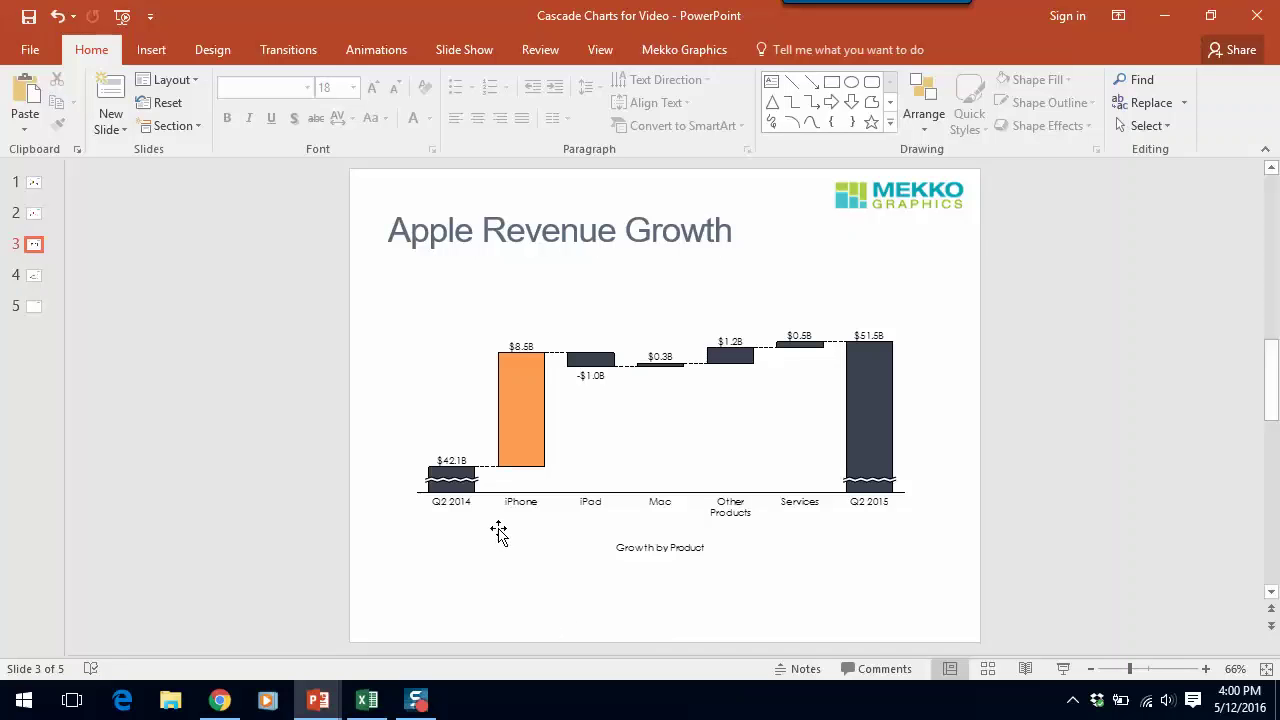
pyautogui.click(495, 480)
pyautogui.doubleClick(495, 480)
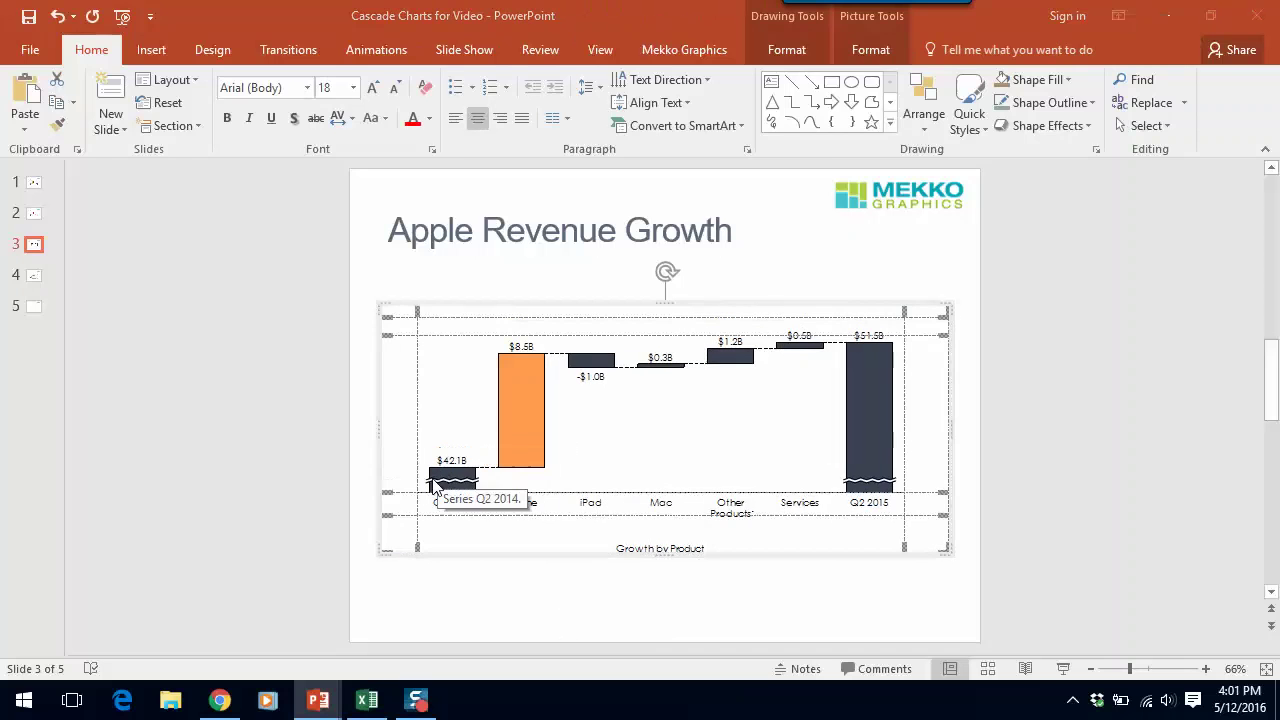
# Remove the axis break, then undo to bring it back
pyautogui.rightClick(430, 485)
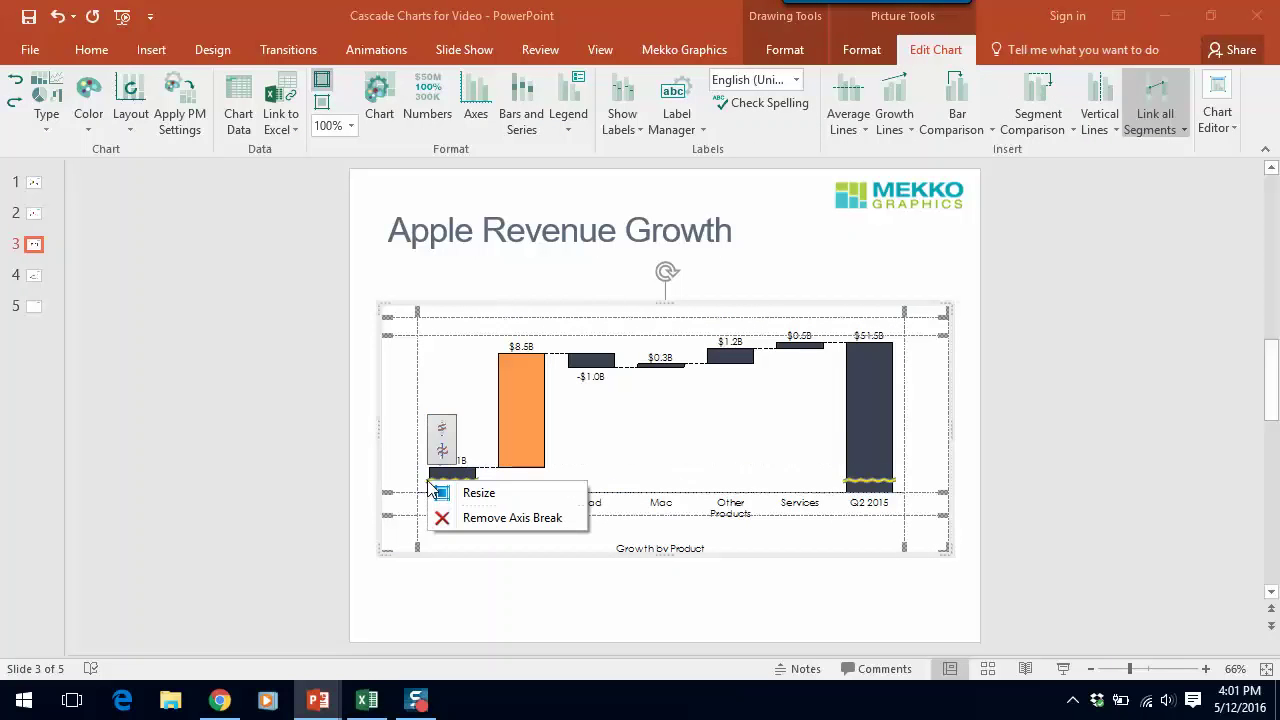
pyautogui.click(459, 532)
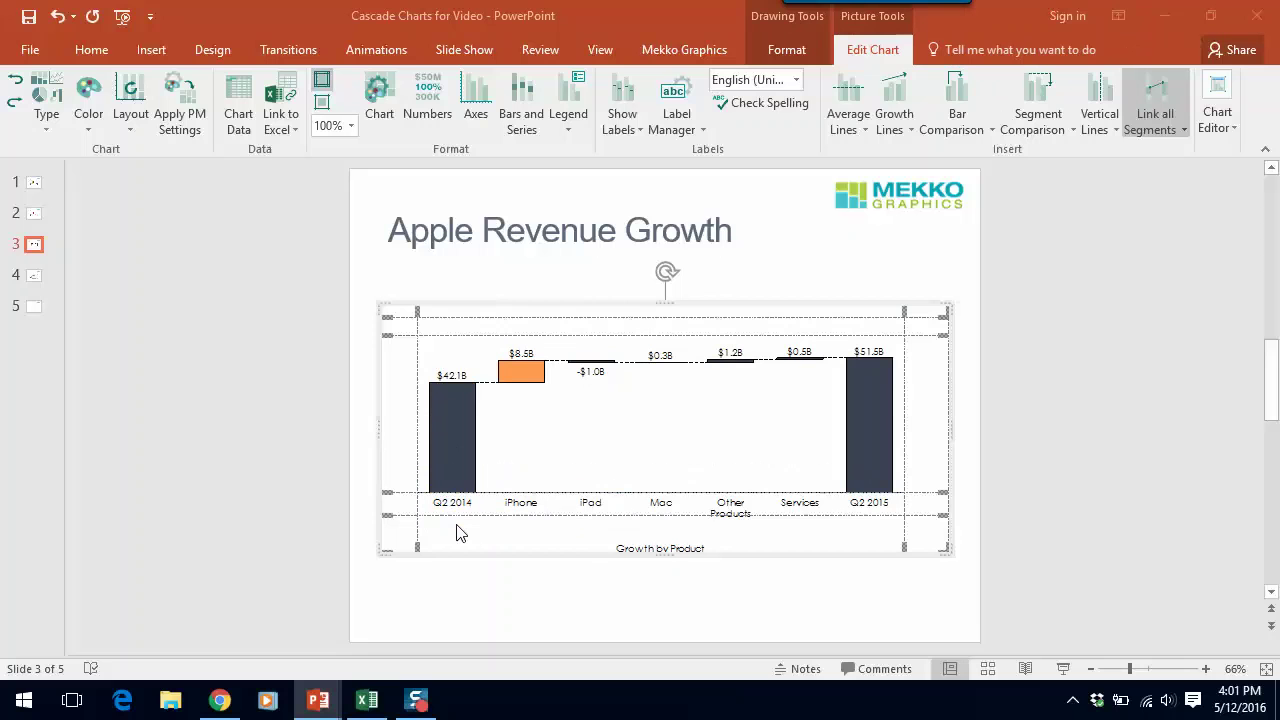
pyautogui.click(15, 79)
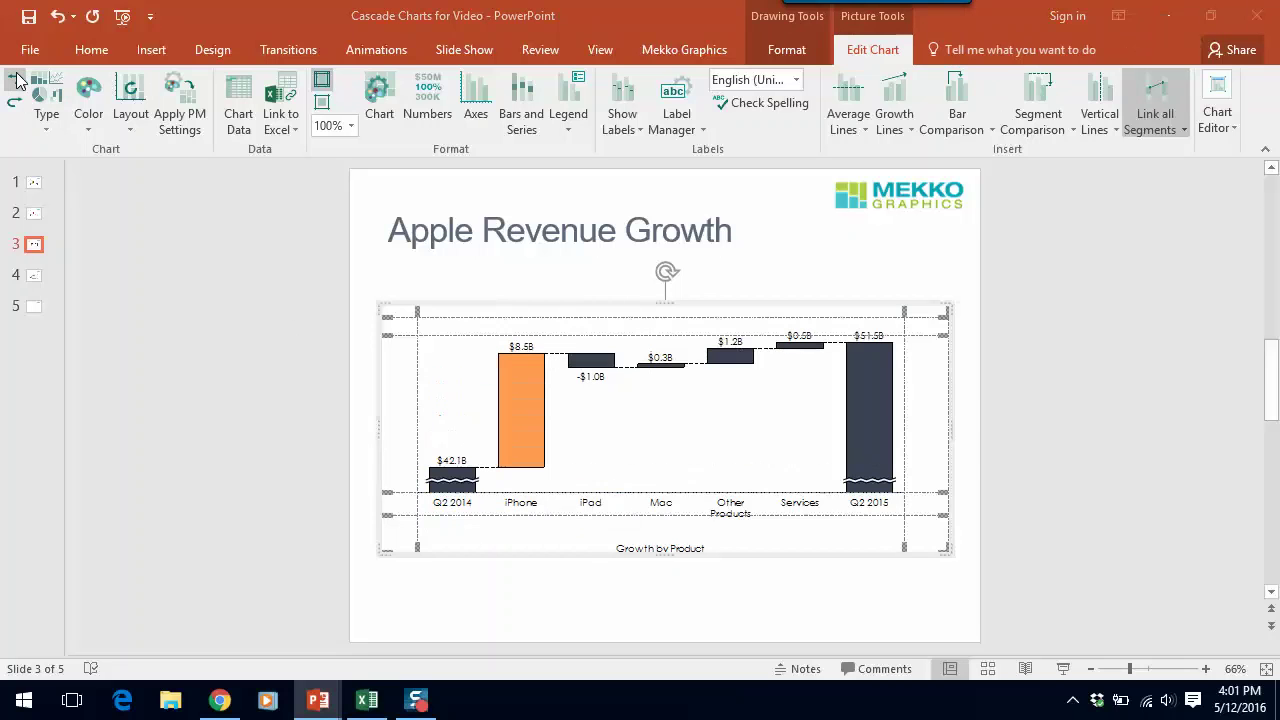
# Move the axis break higher on the Q2 bars and change it to straight slanted lines
pyautogui.click(429, 486)
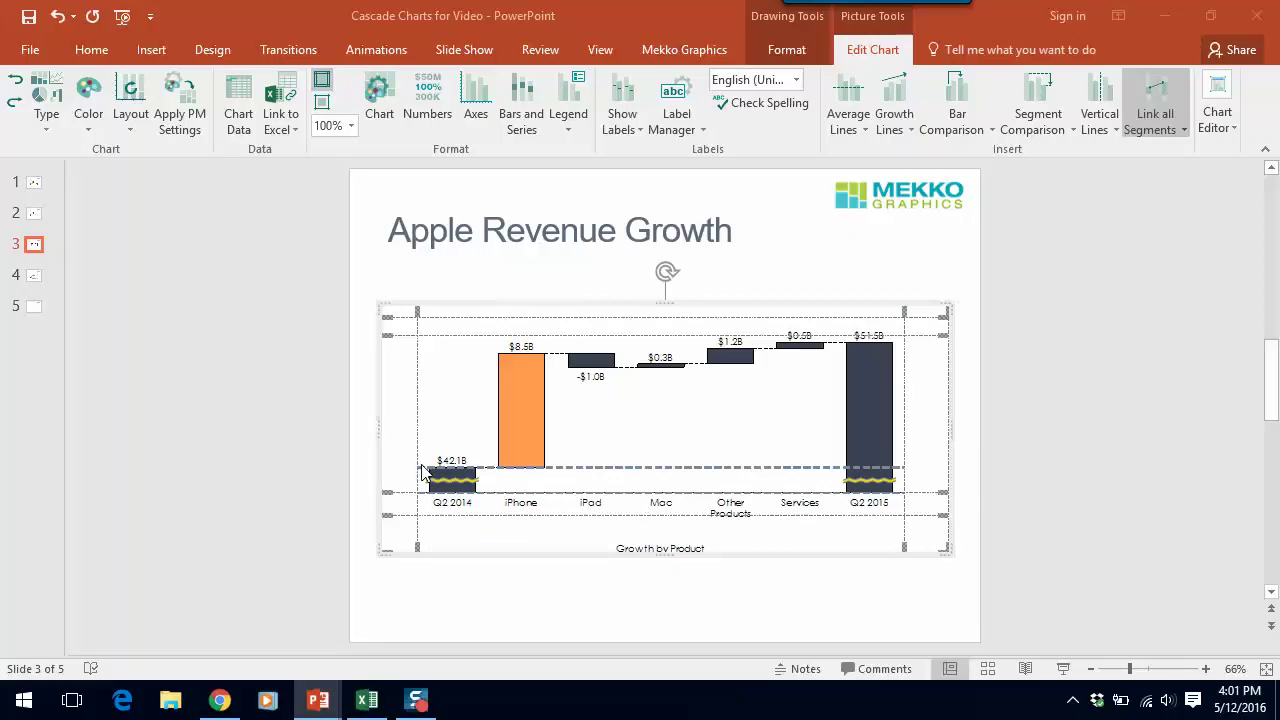
pyautogui.moveTo(421, 466)
pyautogui.mouseDown()
pyautogui.moveTo(422, 483)
pyautogui.moveTo(427, 474)
pyautogui.mouseUp()
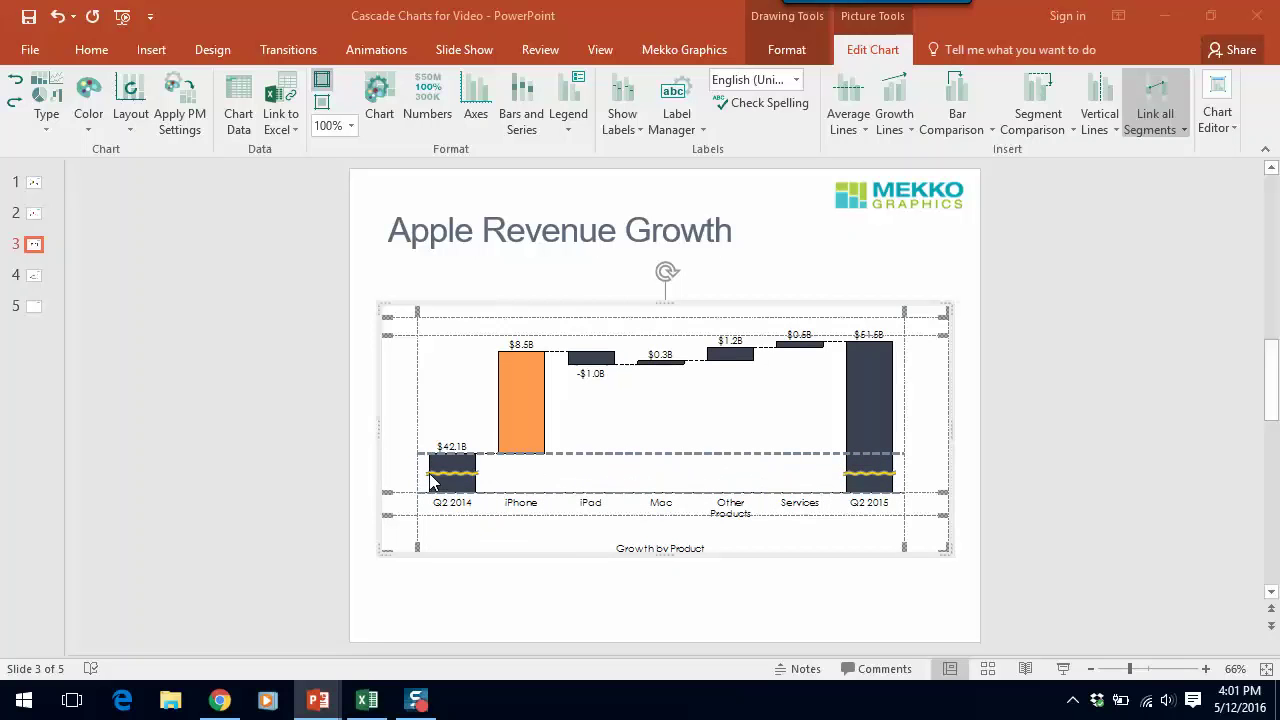
pyautogui.click(431, 477)
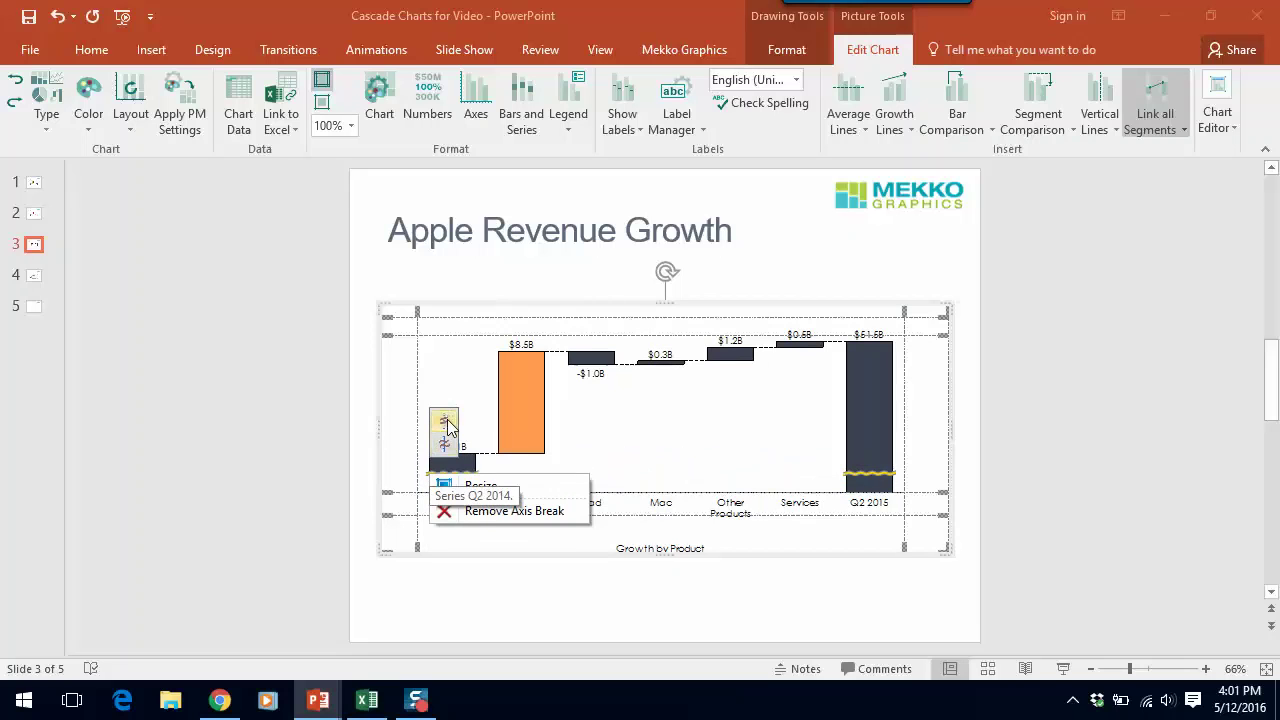
pyautogui.click(446, 424)
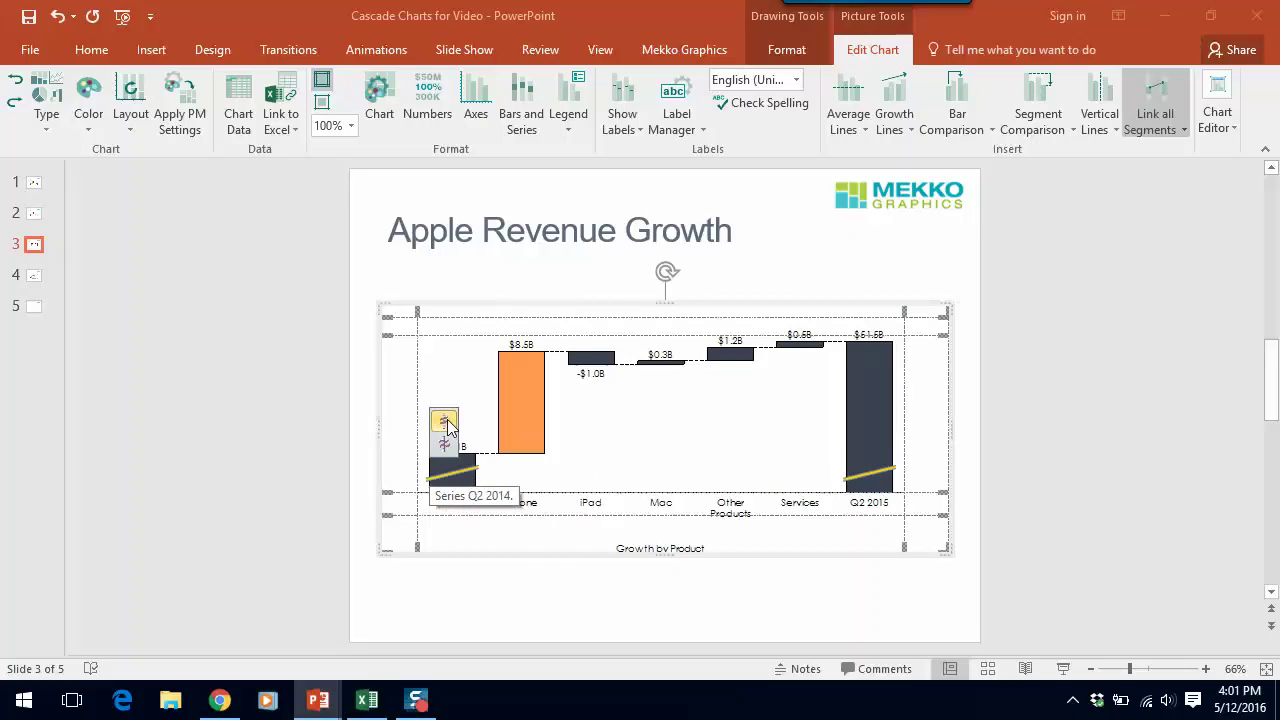
pyautogui.click(529, 630)
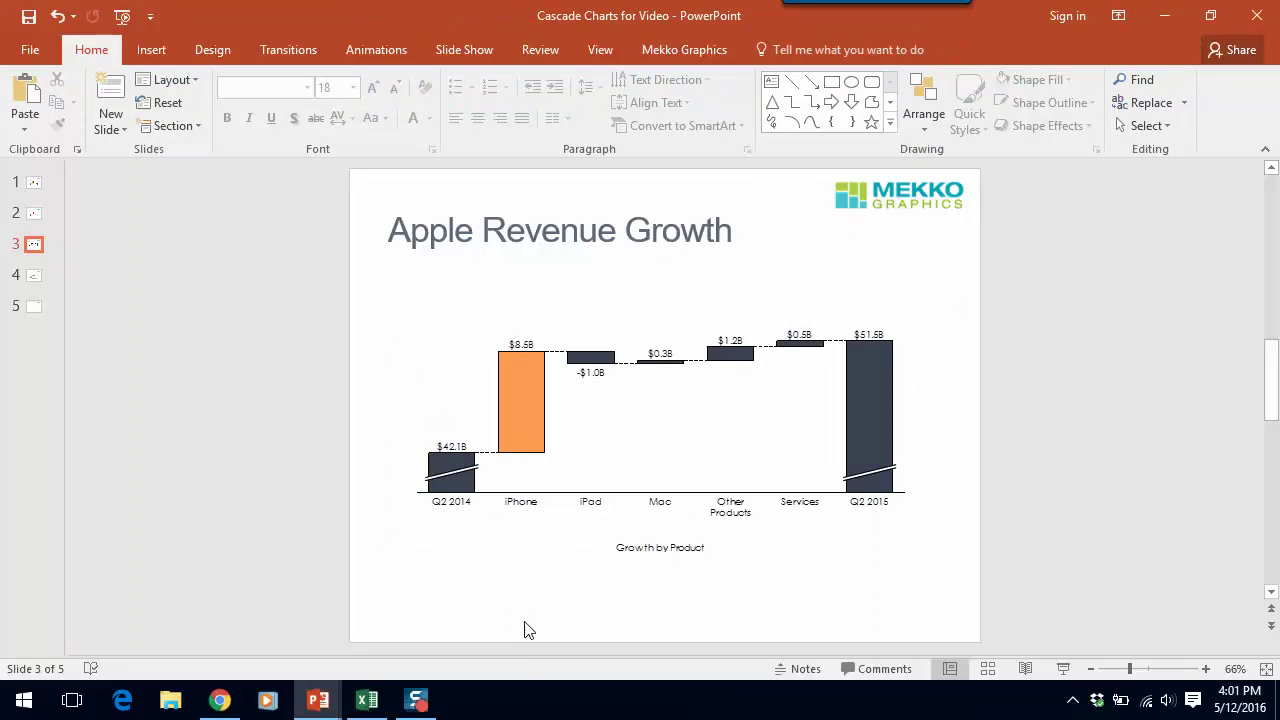
# Switch to slide 4's Build Up Cascade, from -272,688 Net Loss to 1,173,714 Cash from Operations
pyautogui.click(35, 276)
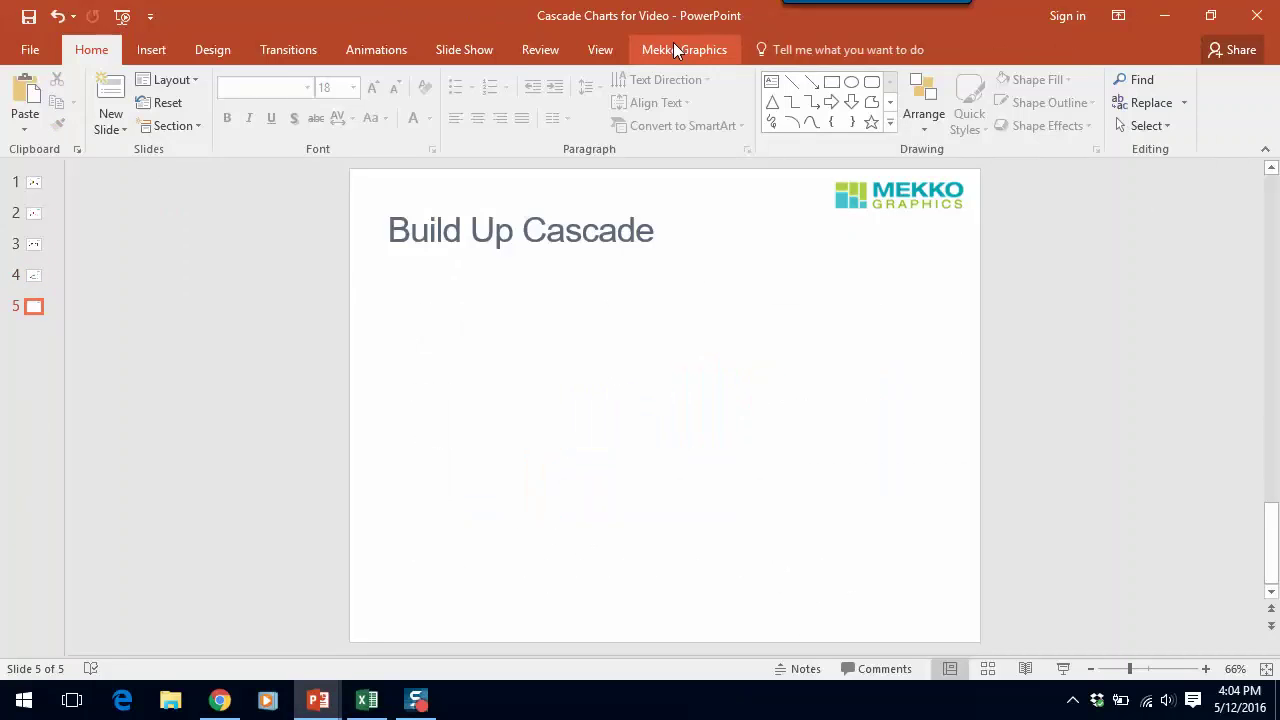
# Insert a Mekko Graphics Build Up Cascade chart with sample data (Bar 1 50 to Total 90) on slide 5
pyautogui.click(673, 43)
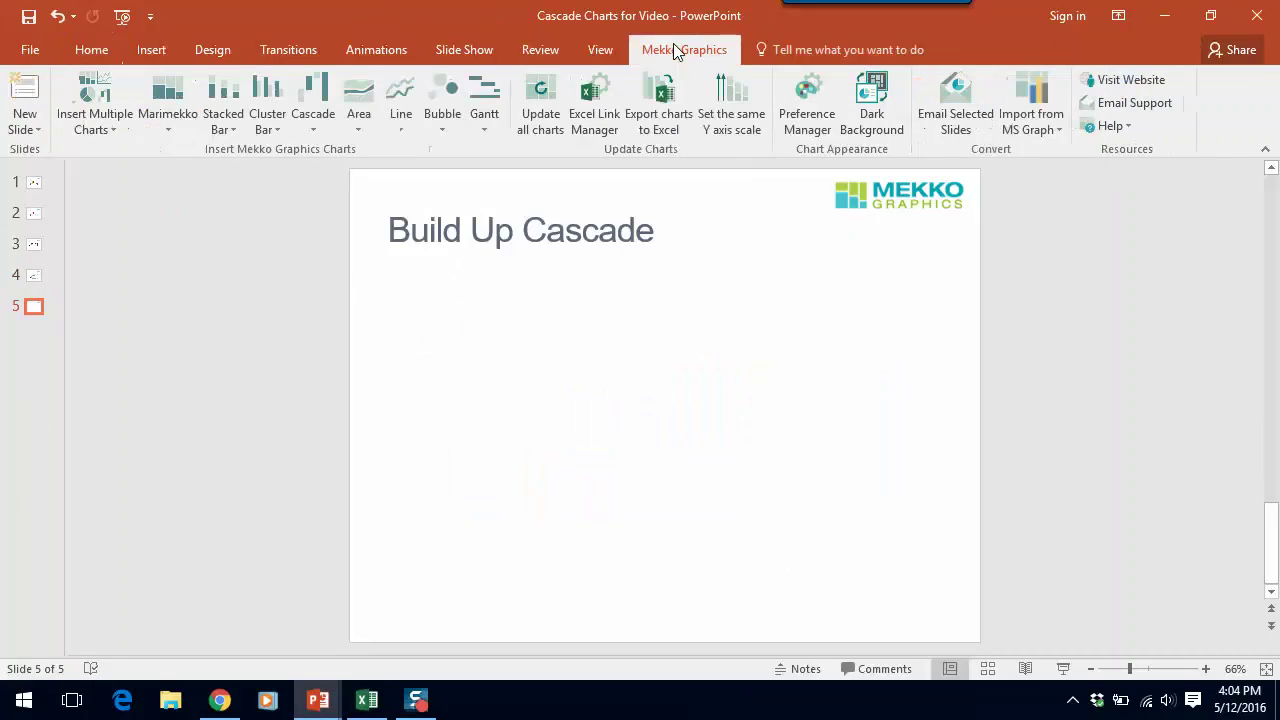
pyautogui.click(325, 126)
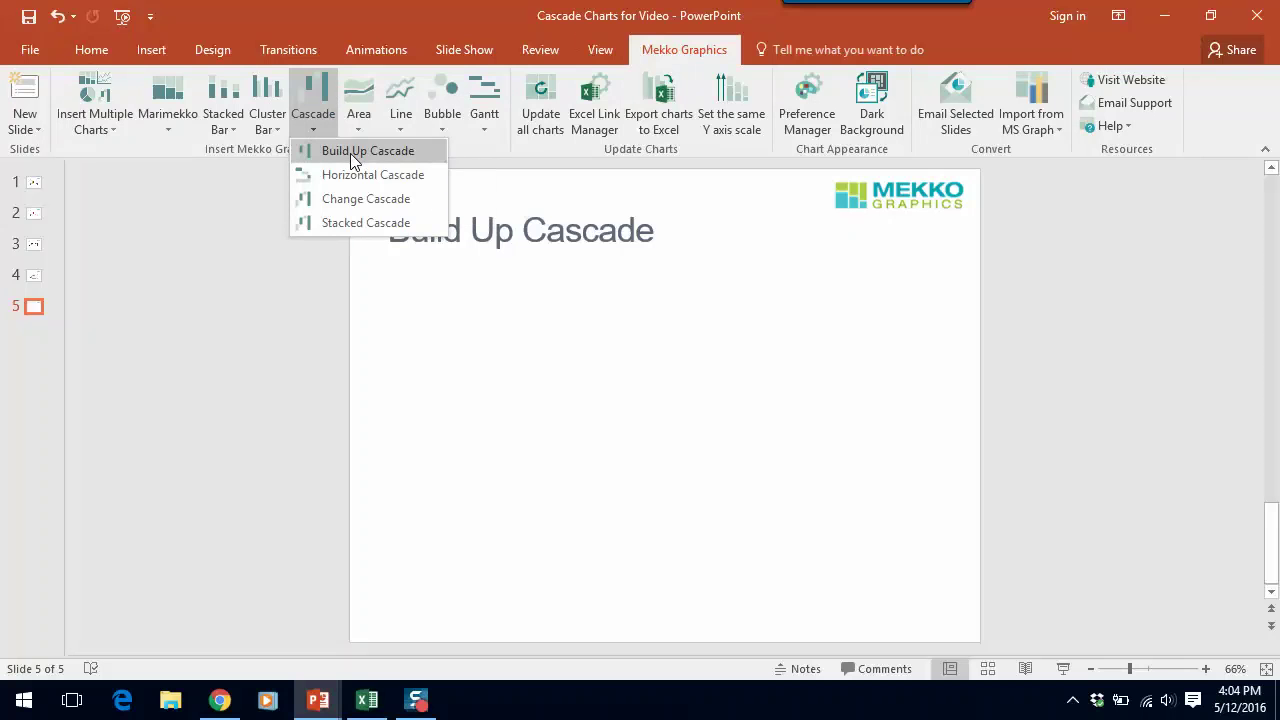
pyautogui.click(350, 153)
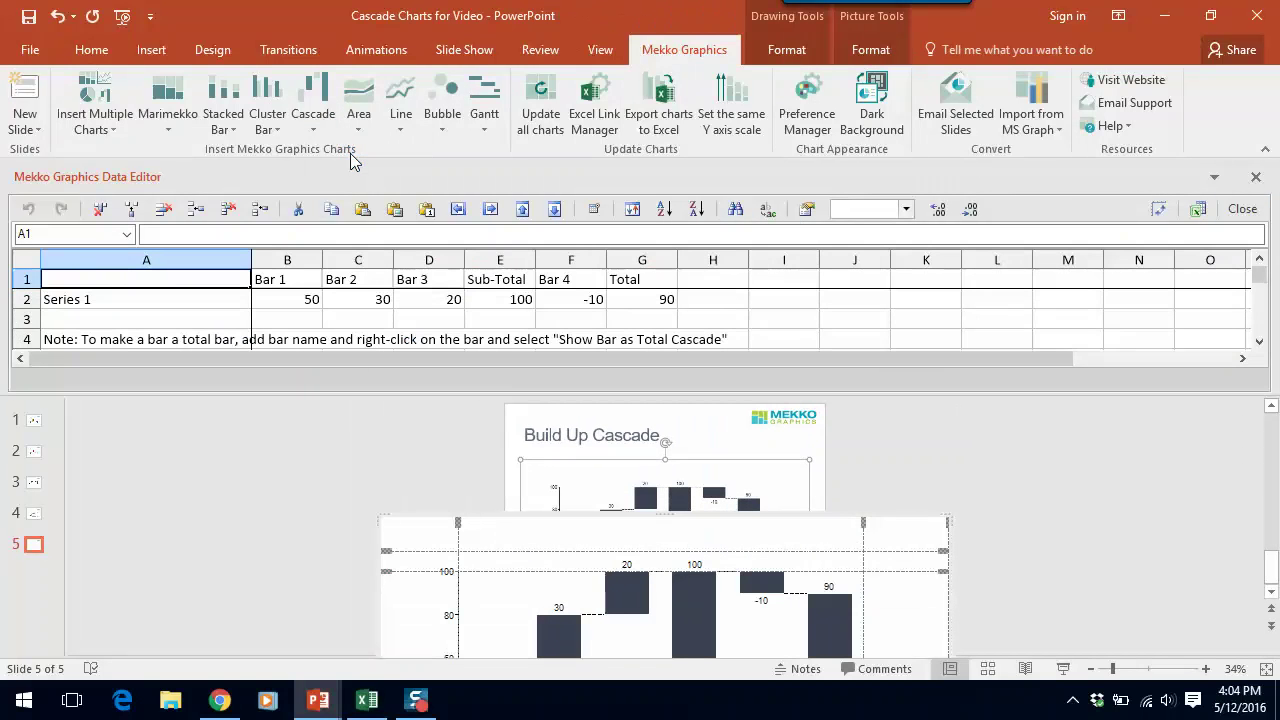
# In Excel, check the Cash Build Up table values from Net Loss to Cash from Operations
pyautogui.click(367, 700)
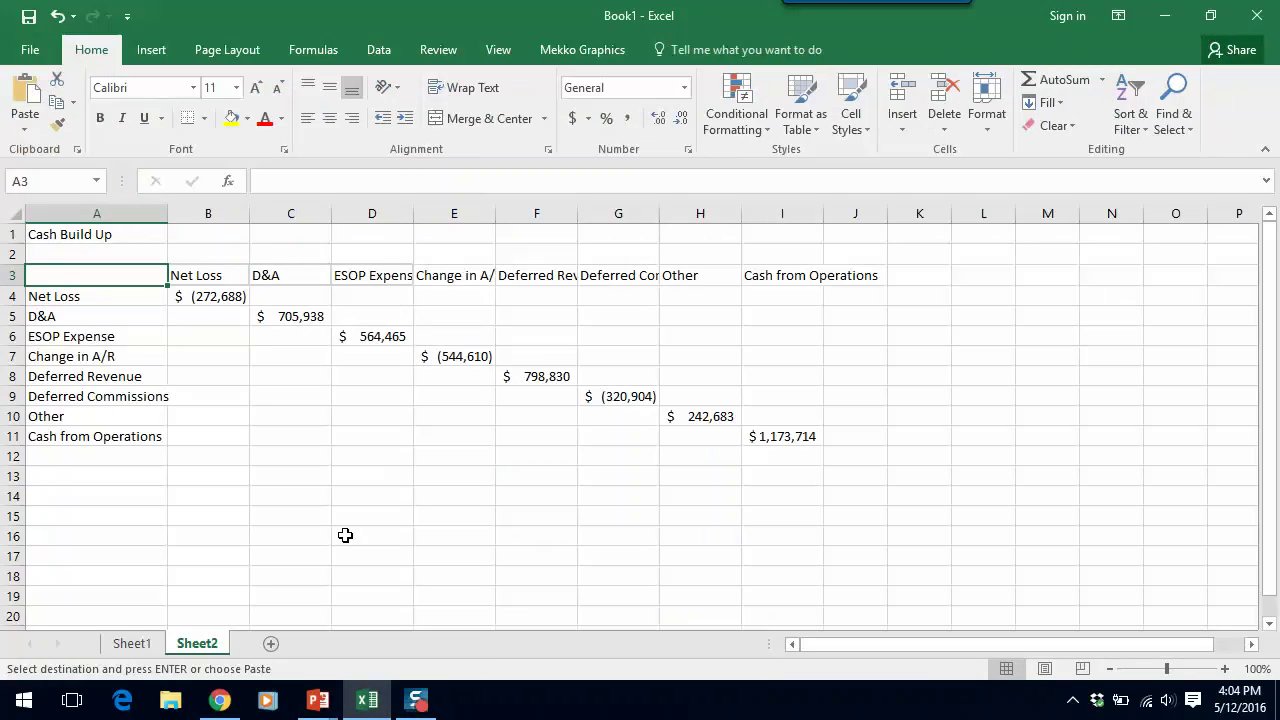
pyautogui.press('Up')
pyautogui.press('Down')
pyautogui.press('Down')
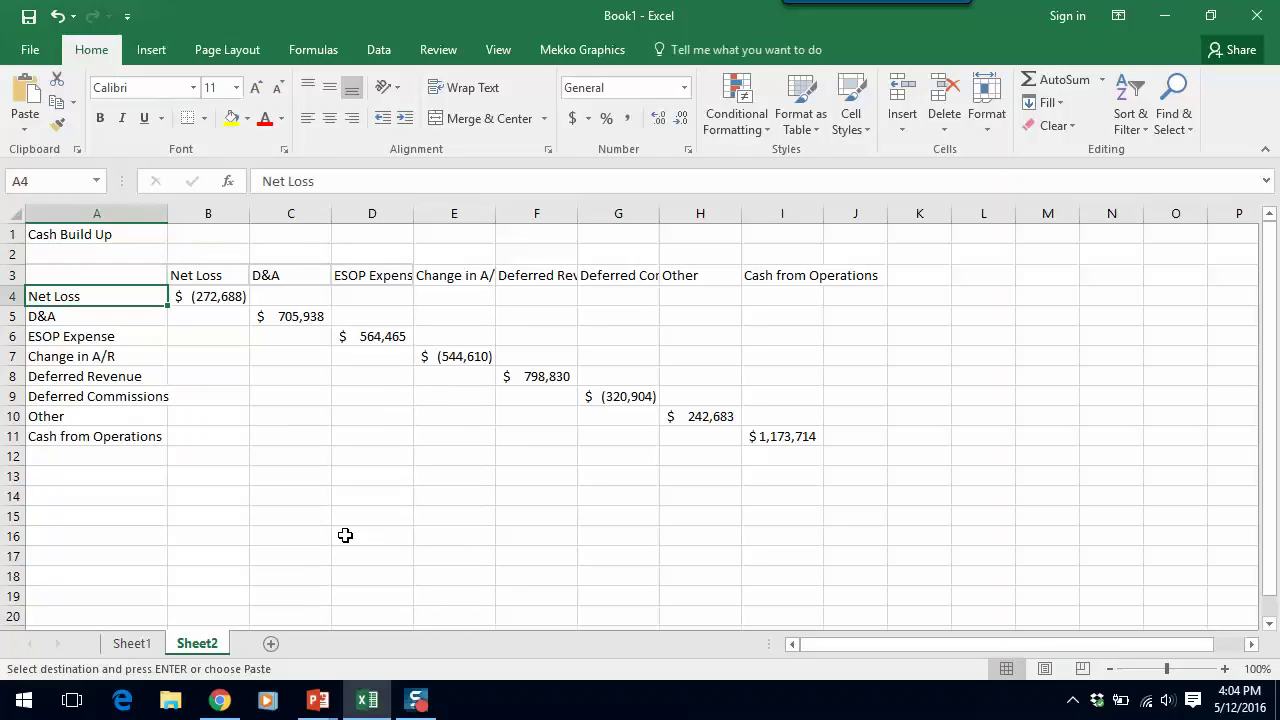
pyautogui.press('Right')
pyautogui.press('Down')
pyautogui.press('Up')
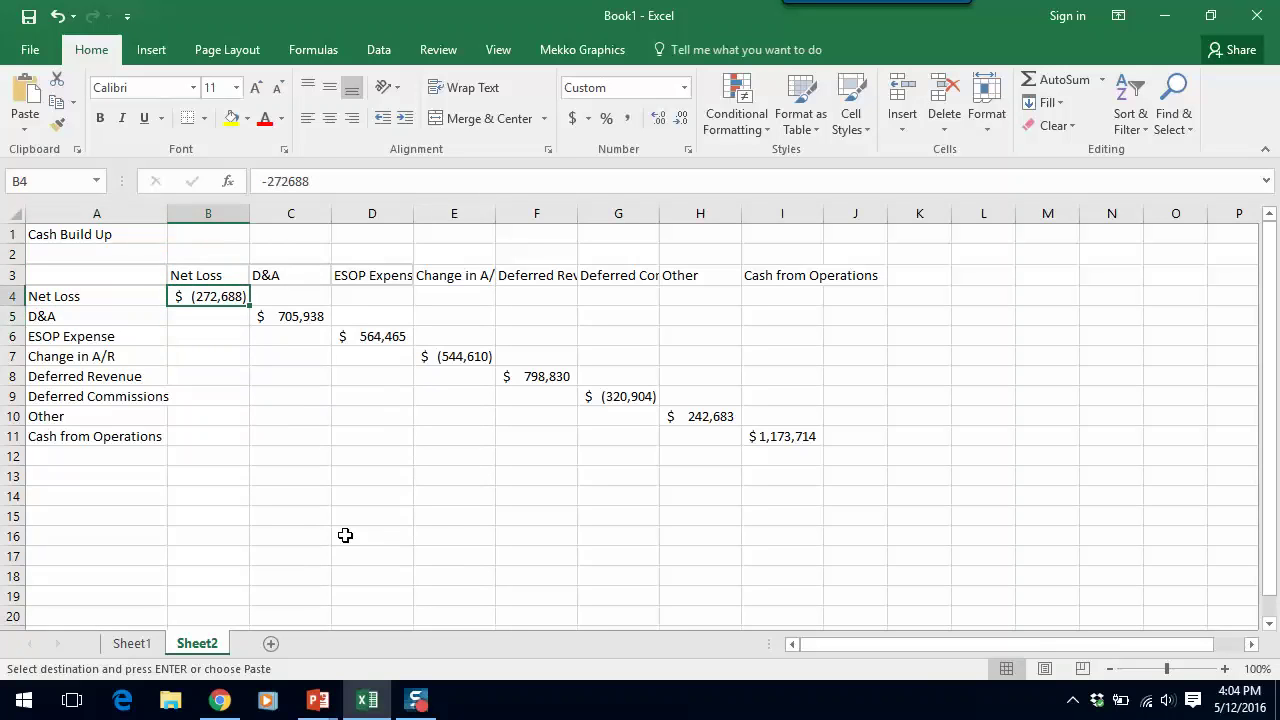
pyautogui.press('Down')
pyautogui.press('Right')
pyautogui.press('Up')
pyautogui.press('Up')
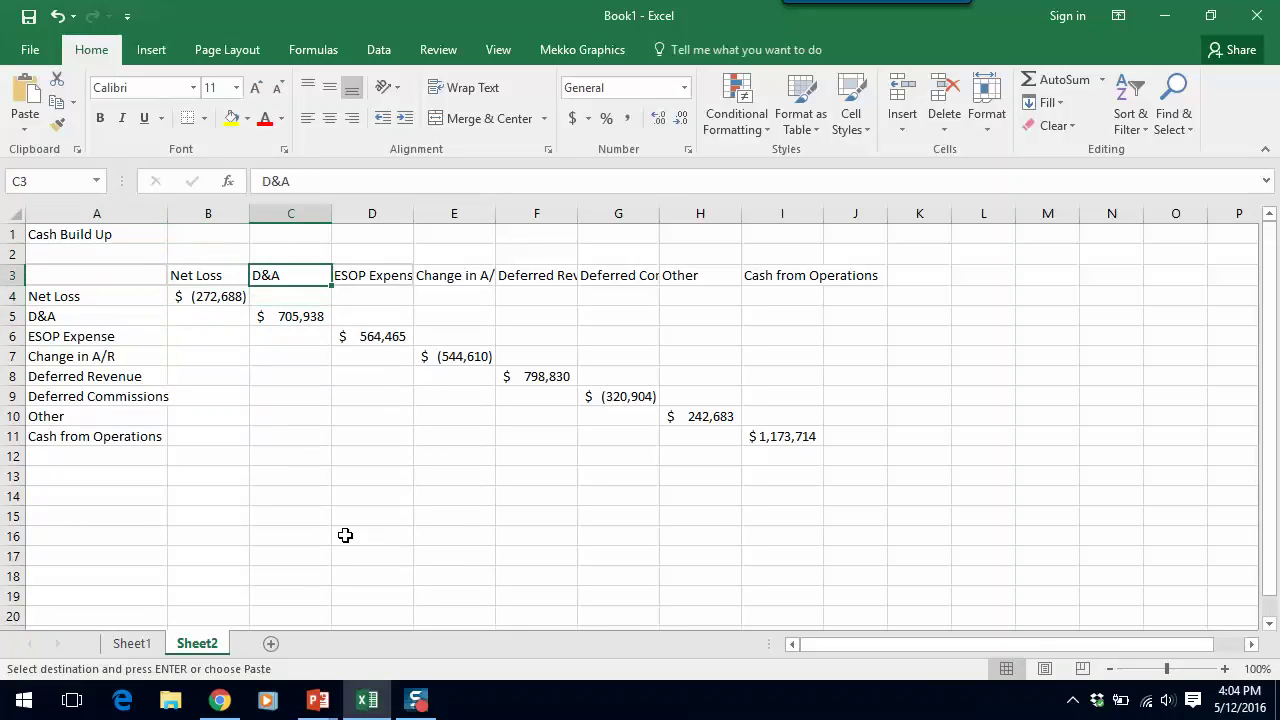
pyautogui.press('Down')
pyautogui.press('Down')
pyautogui.press('Left')
pyautogui.press('Up')
pyautogui.press('Up')
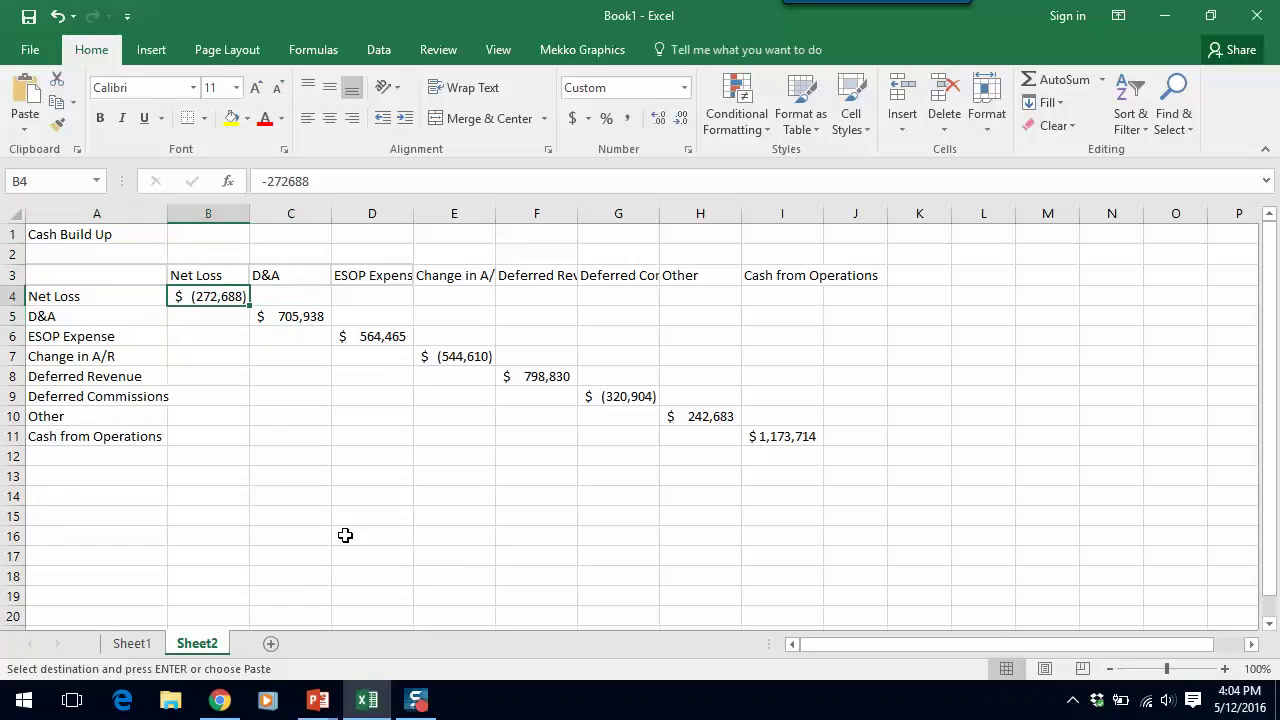
pyautogui.press('Left')
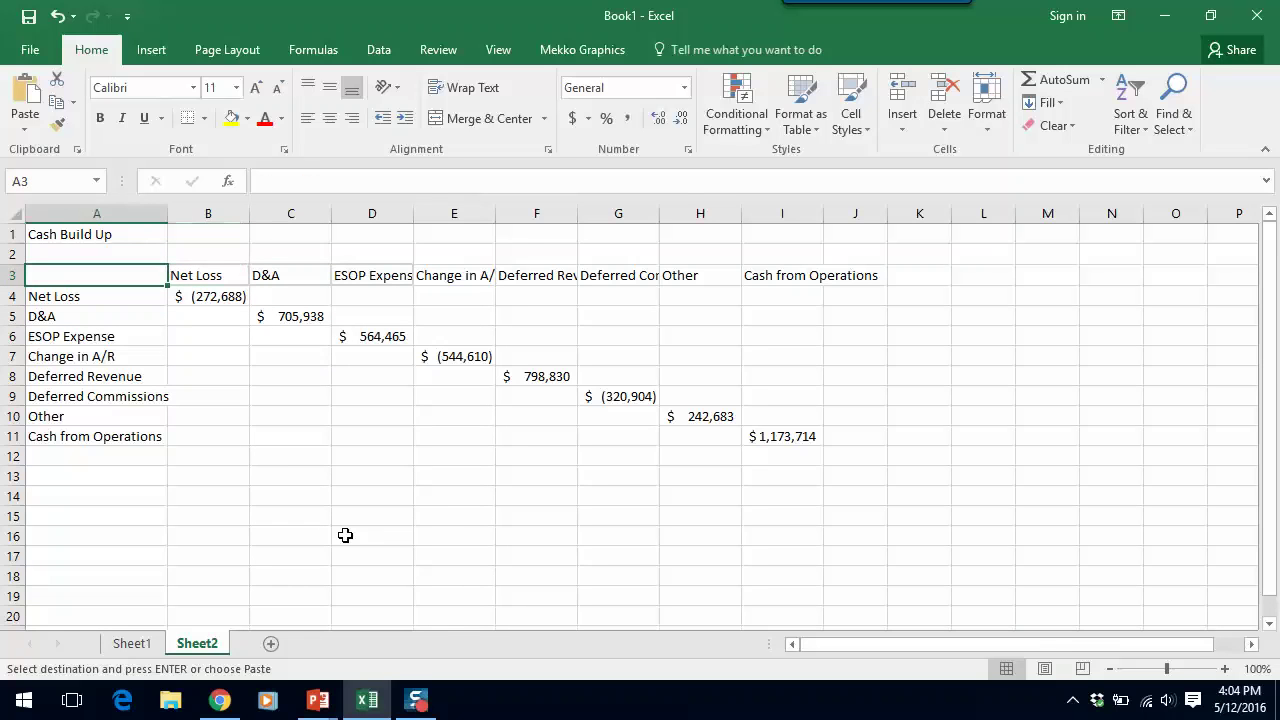
pyautogui.press('Down')
pyautogui.press('Right')
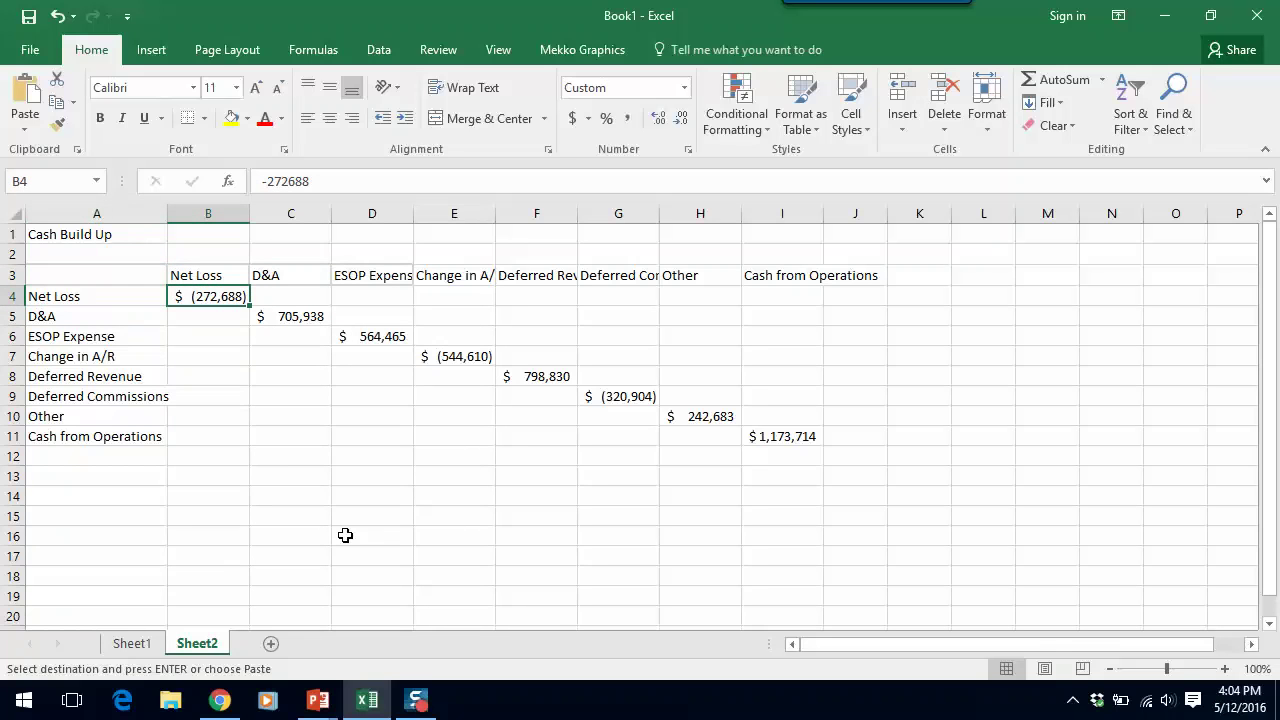
pyautogui.press('Down')
pyautogui.press('Down')
pyautogui.press('Down')
pyautogui.press('Down')
pyautogui.press('Down')
pyautogui.press('Down')
pyautogui.press('Down')
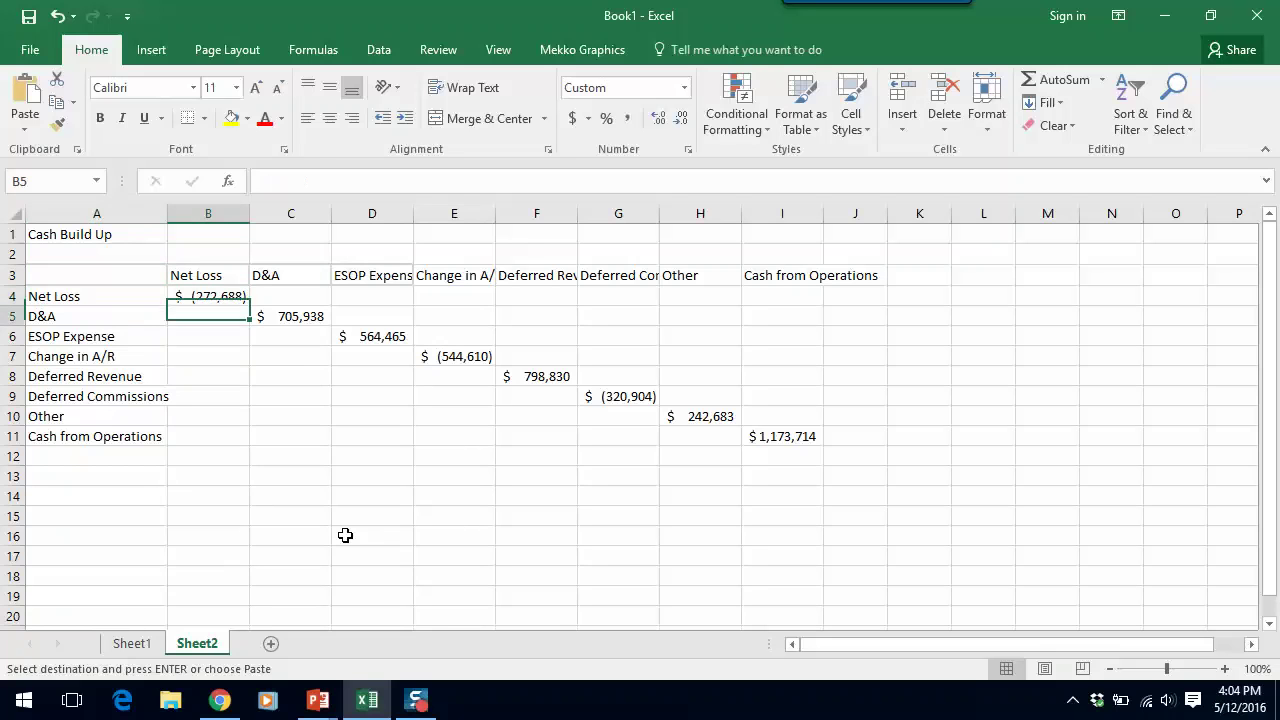
pyautogui.press('Right')
pyautogui.press('Right')
pyautogui.press('Right')
pyautogui.press('Right')
pyautogui.press('Right')
pyautogui.press('Right')
pyautogui.press('Right')
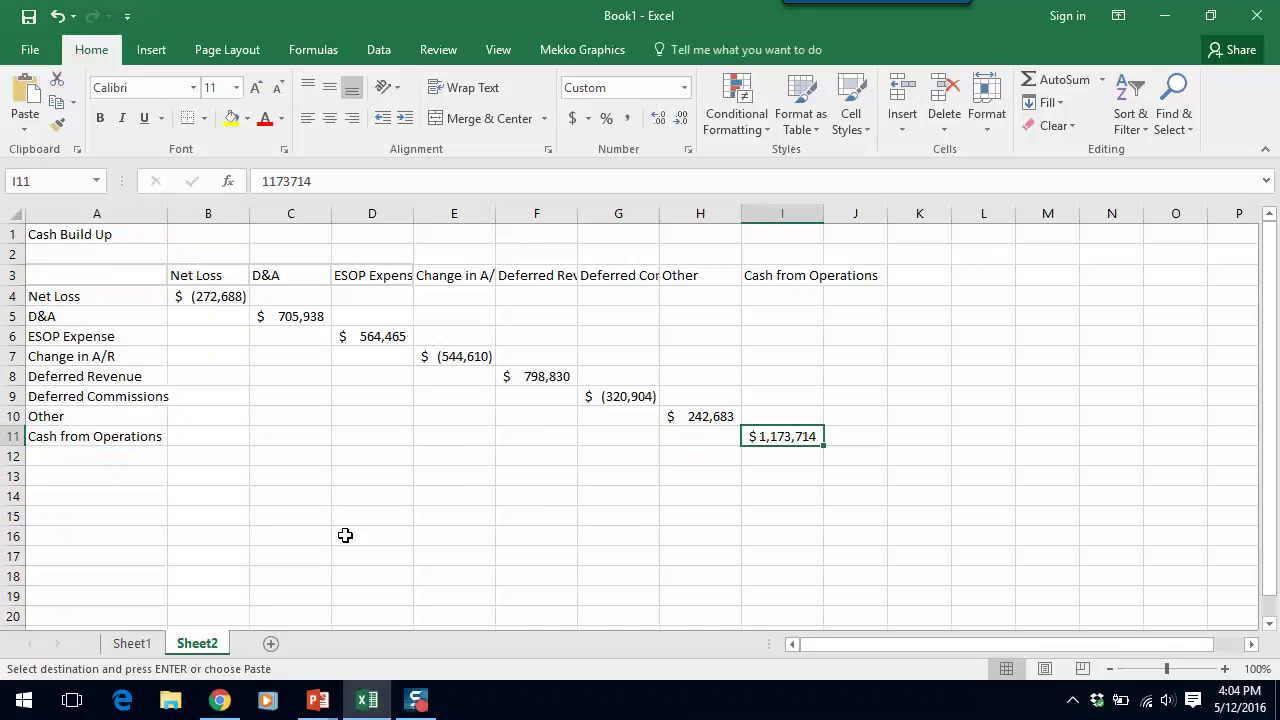
pyautogui.press('Left')
pyautogui.press('Left')
pyautogui.press('Left')
pyautogui.press('Left')
pyautogui.press('Left')
pyautogui.press('Left')
pyautogui.press('Left')
pyautogui.press('Left')
pyautogui.press('Up')
pyautogui.press('Up')
pyautogui.press('Up')
pyautogui.press('Up')
pyautogui.press('Up')
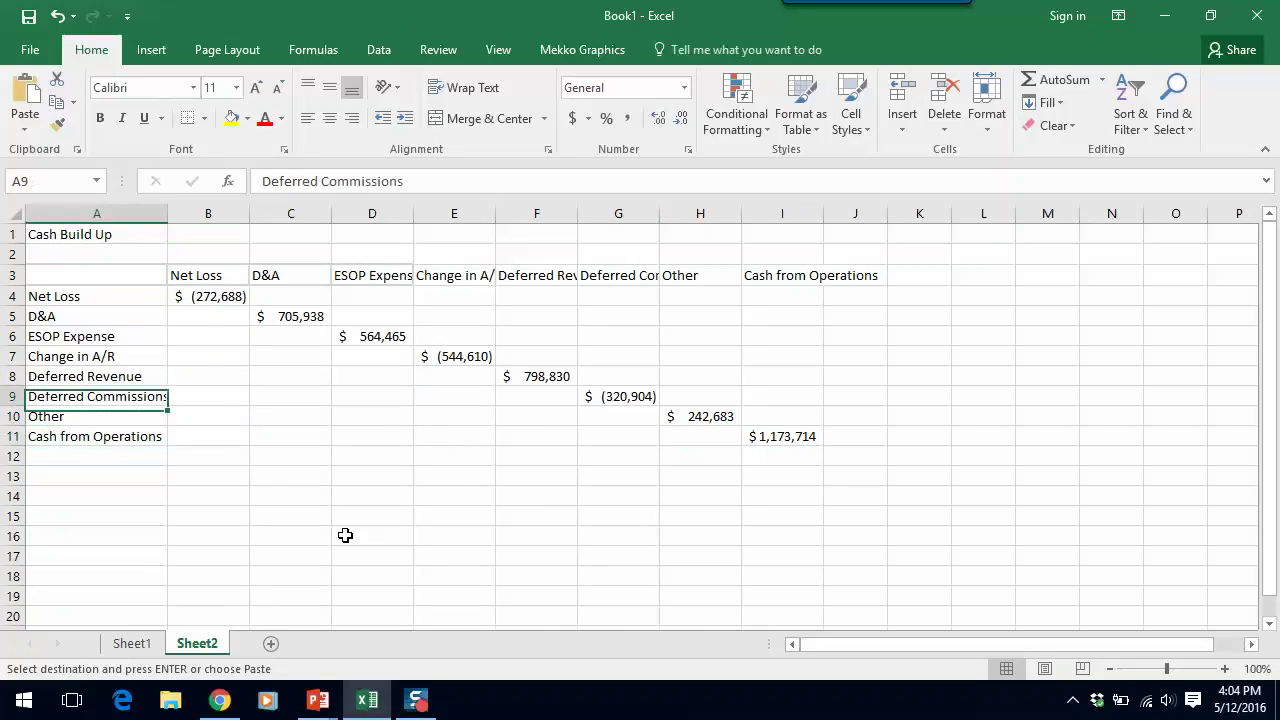
pyautogui.press('Up')
pyautogui.press('Up')
pyautogui.press('Up')
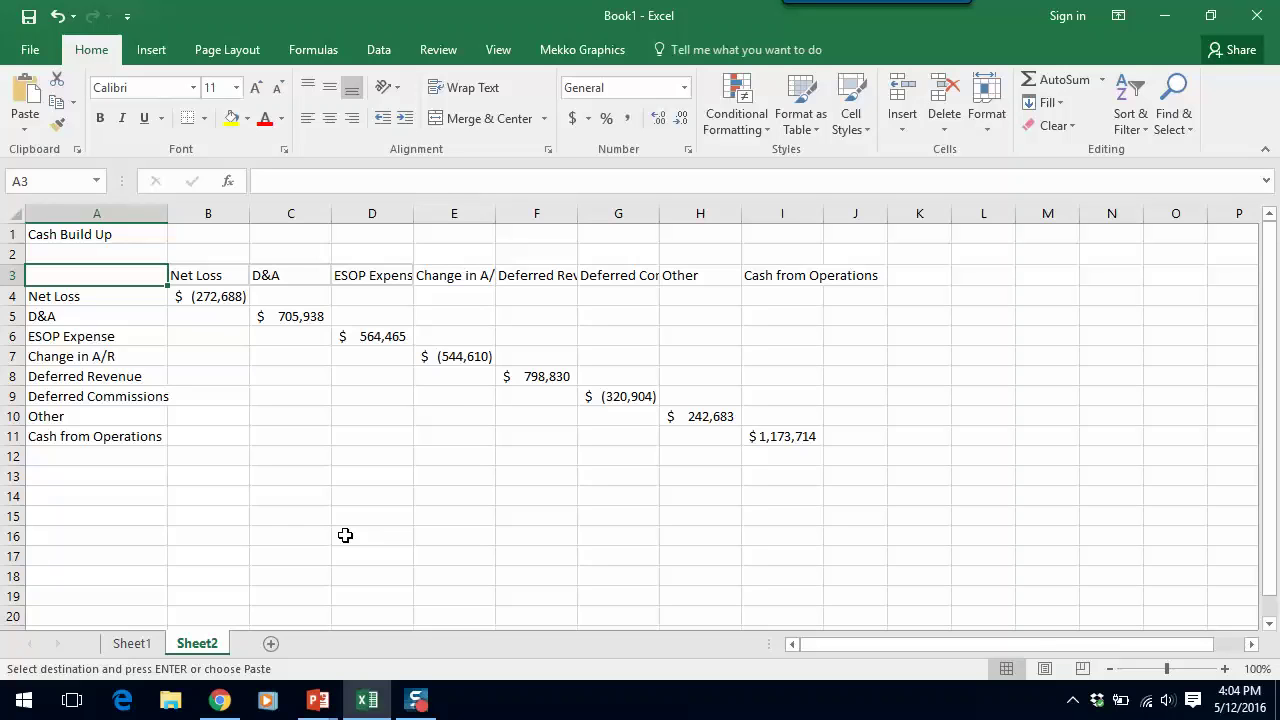
pyautogui.press('Down')
pyautogui.press('Down')
pyautogui.press('Down')
pyautogui.press('Down')
pyautogui.press('Down')
pyautogui.press('Down')
pyautogui.press('Down')
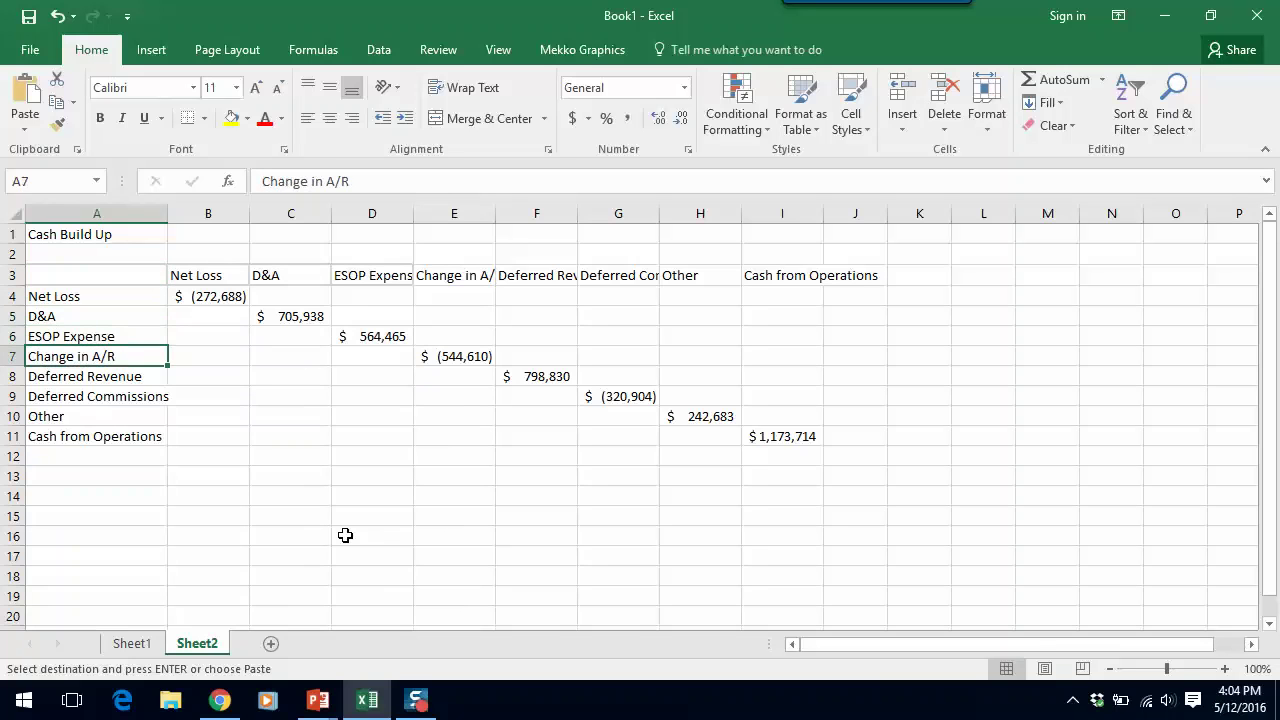
pyautogui.press('Up')
pyautogui.press('Up')
pyautogui.press('Up')
pyautogui.press('Up')
pyautogui.press('Up')
pyautogui.press('Up')
pyautogui.press('Up')
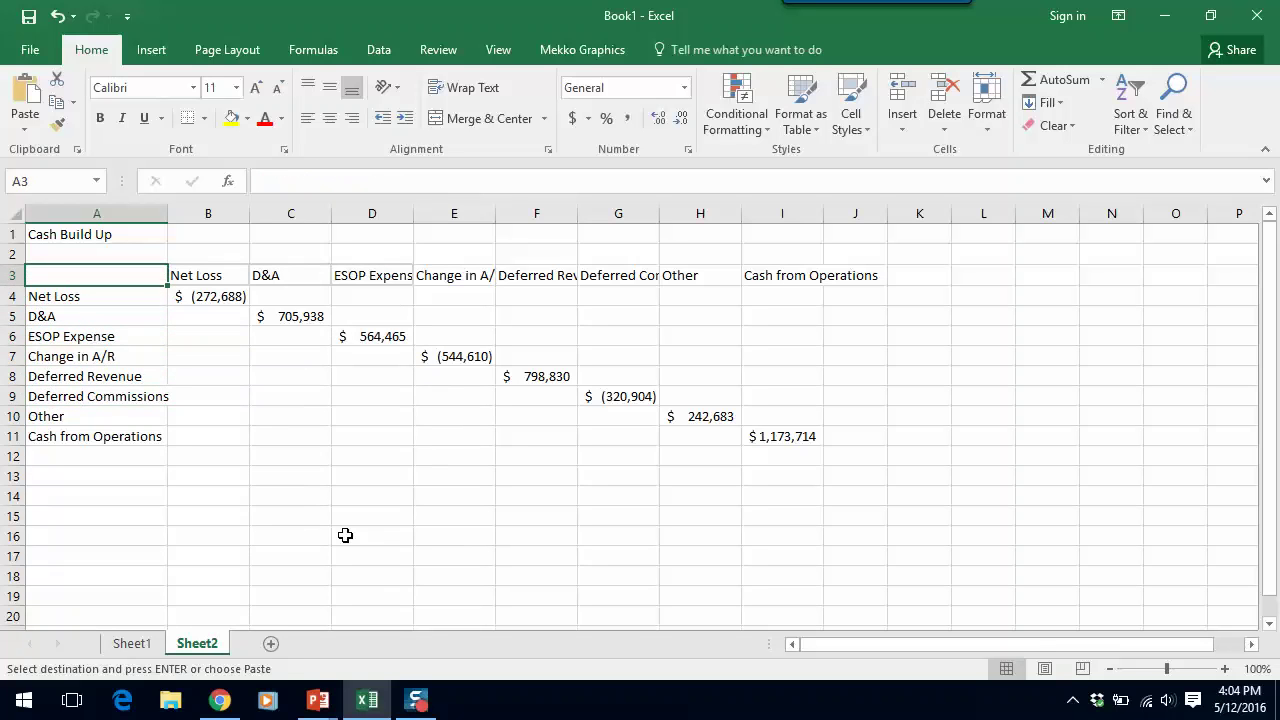
# Select and copy the table A3:I11, then return to PowerPoint
pyautogui.hotkey('shift', 'Down')
pyautogui.hotkey('shift', 'Down')
pyautogui.hotkey('shift', 'Down')
pyautogui.hotkey('shift', 'Down')
pyautogui.hotkey('shift', 'Down')
pyautogui.hotkey('shift', 'Down')
pyautogui.hotkey('shift', 'Down')
pyautogui.hotkey('shift', 'Down')
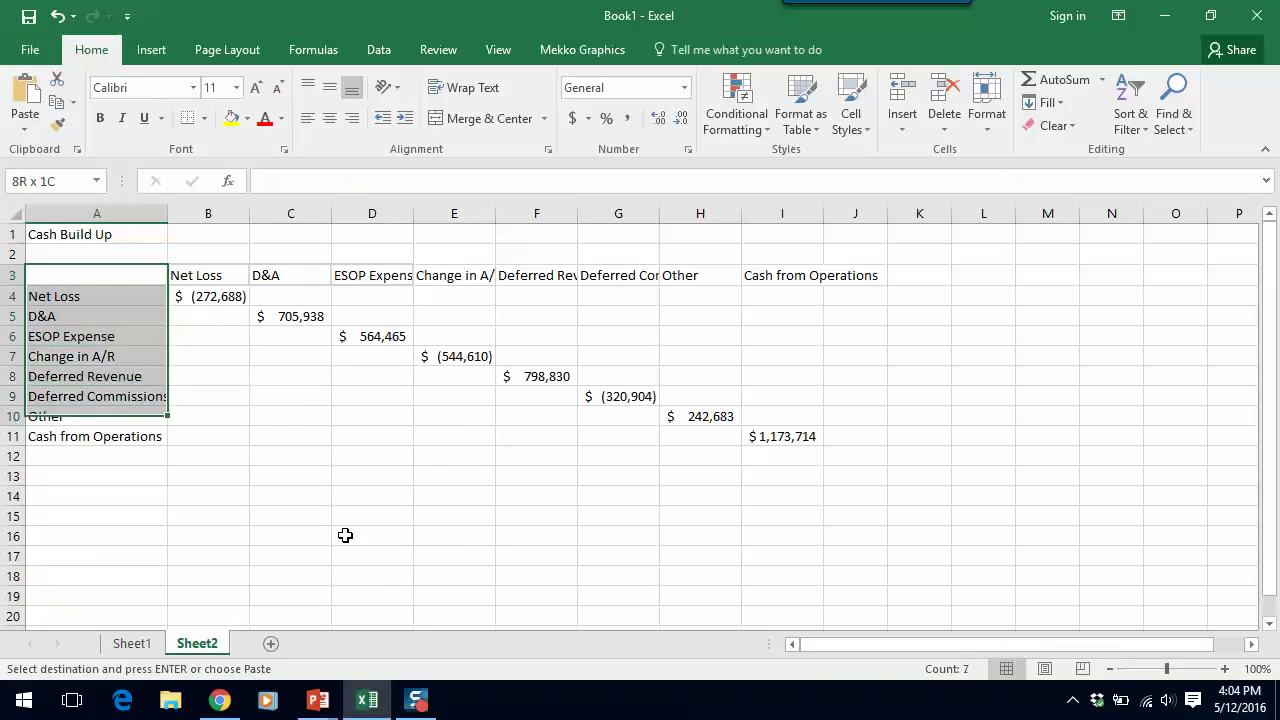
pyautogui.hotkey('shift', 'Right')
pyautogui.hotkey('ctrl', 'v')
pyautogui.hotkey('shift', 'Right')
pyautogui.hotkey('shift', 'Right')
pyautogui.hotkey('shift', 'Right')
pyautogui.hotkey('shift', 'Right')
pyautogui.hotkey('shift', 'Right')
pyautogui.hotkey('shift', 'Right')
pyautogui.hotkey('shift', 'Right')
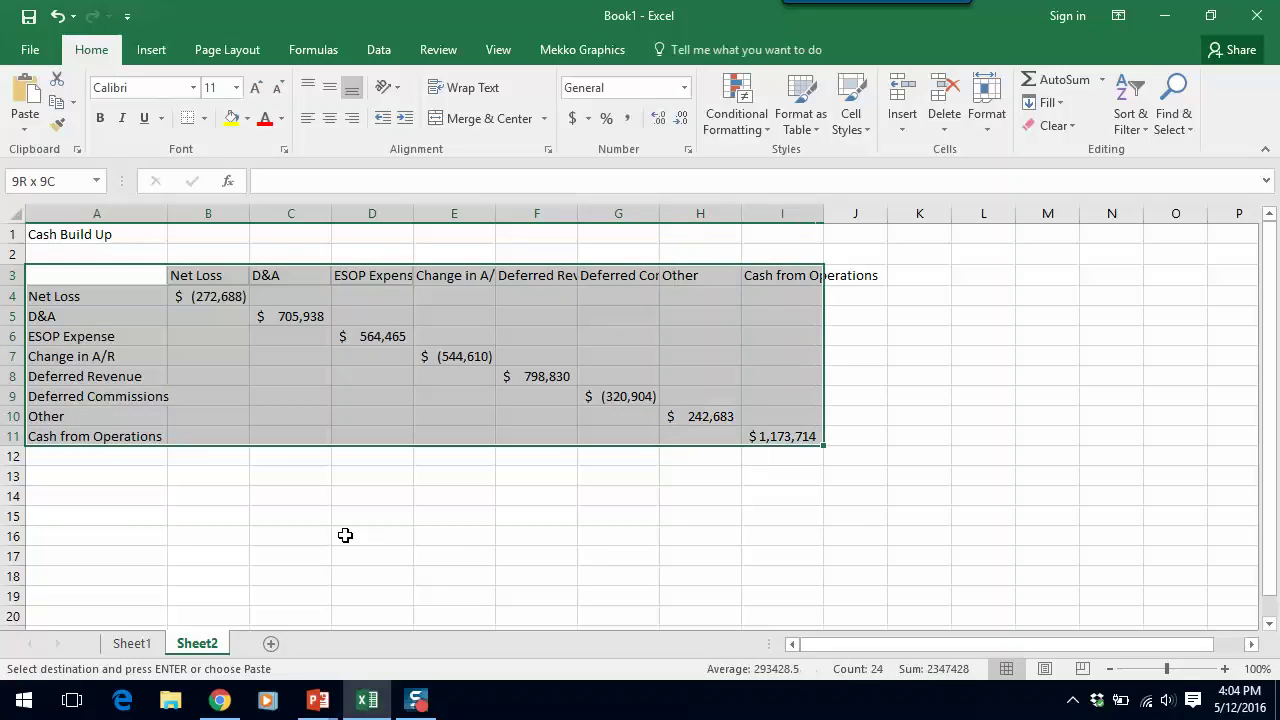
pyautogui.click(326, 710)
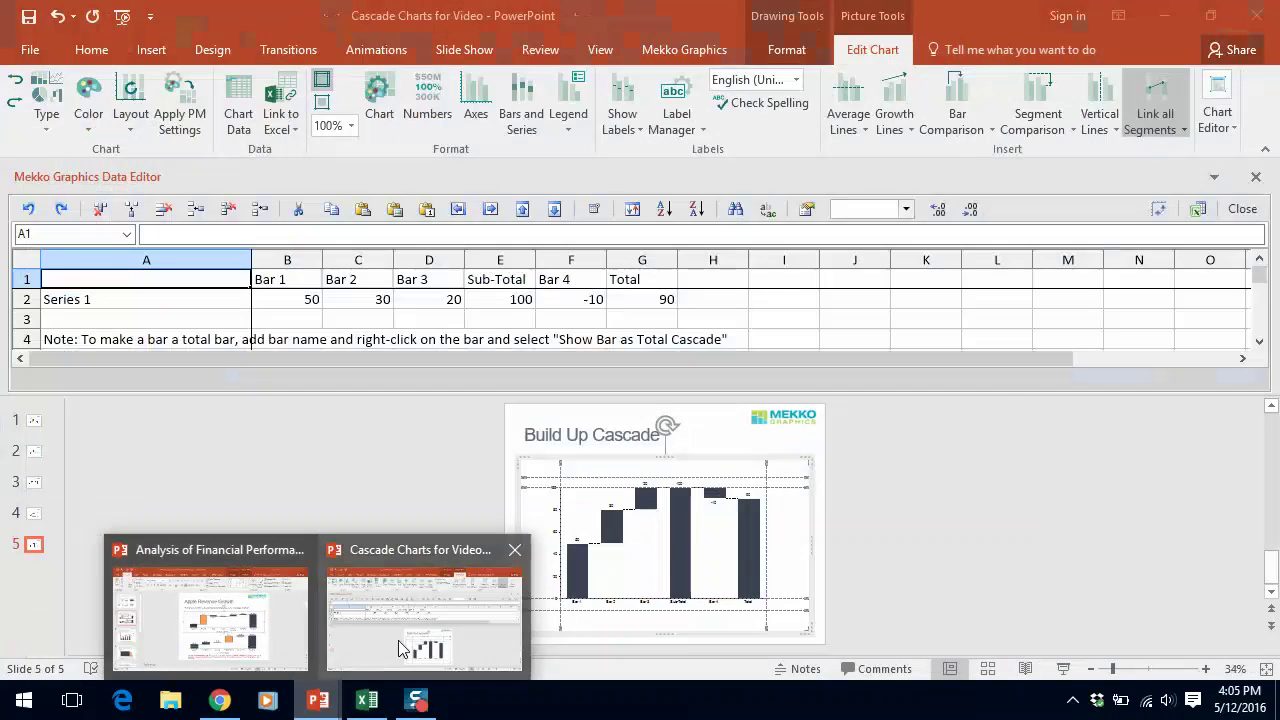
# Paste the copied cash table into the chart's data editor
pyautogui.click(398, 640)
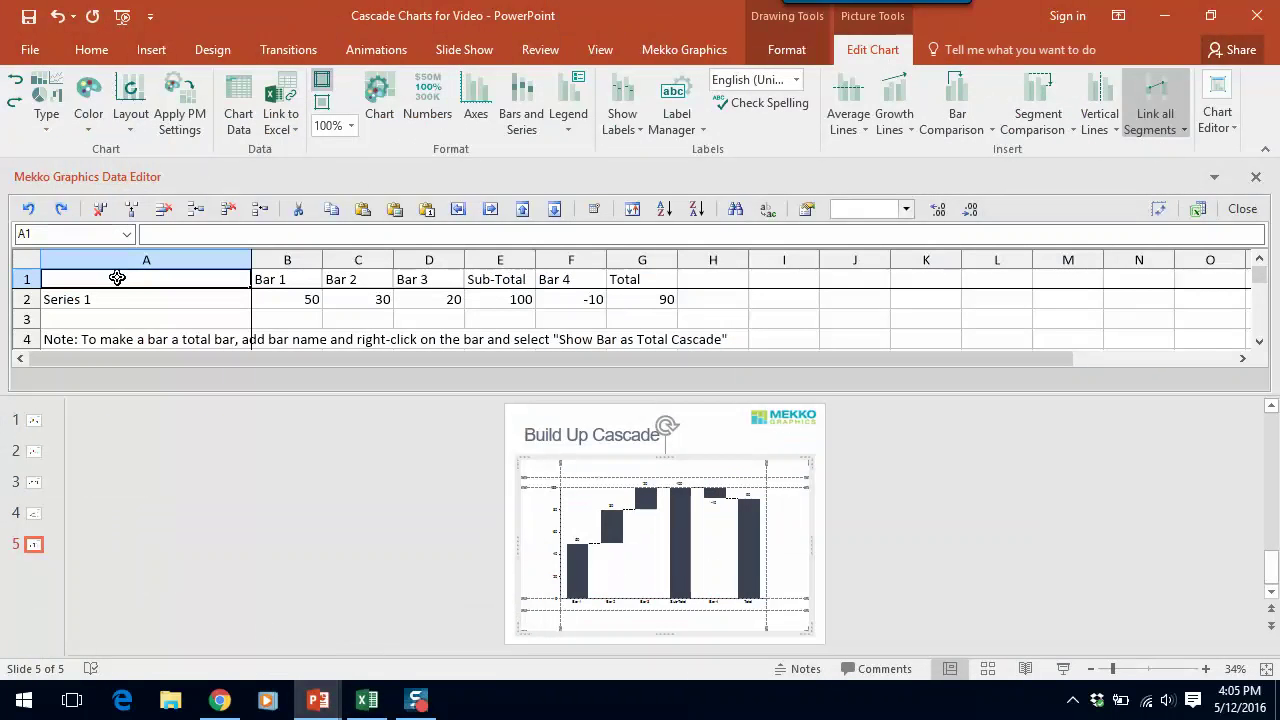
pyautogui.hotkey('ctrl', 'v')
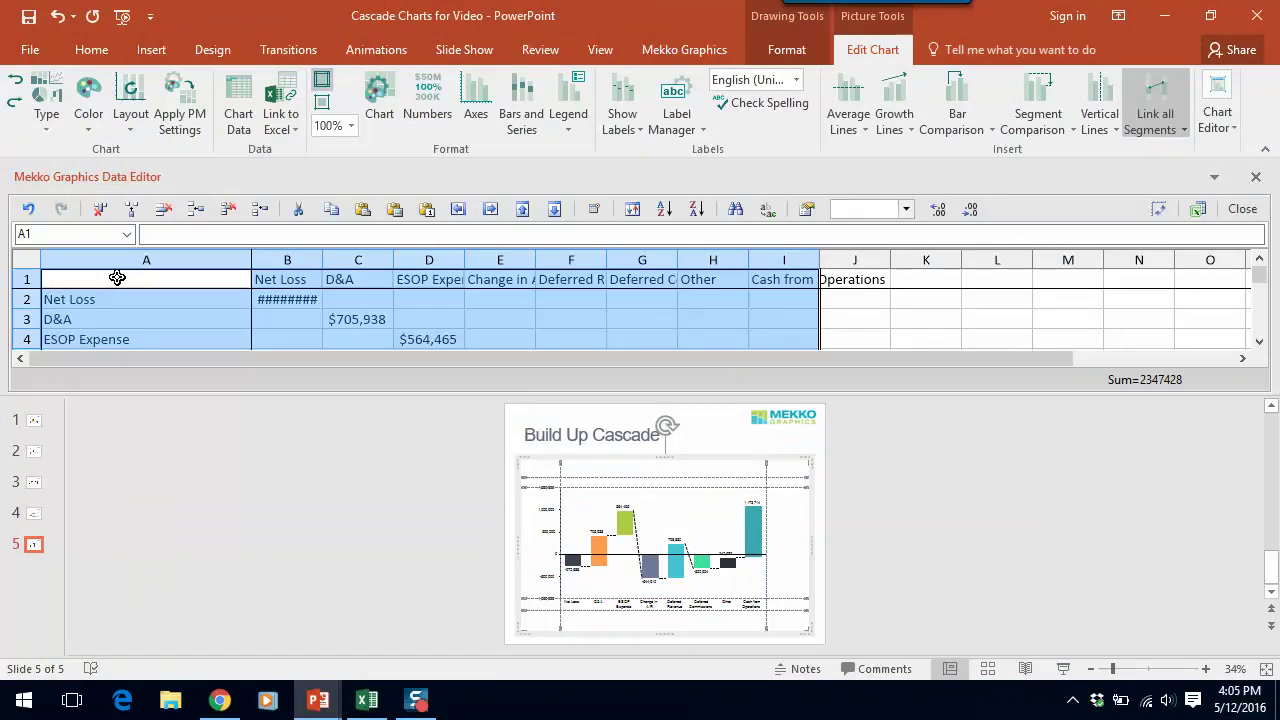
pyautogui.click(287, 279)
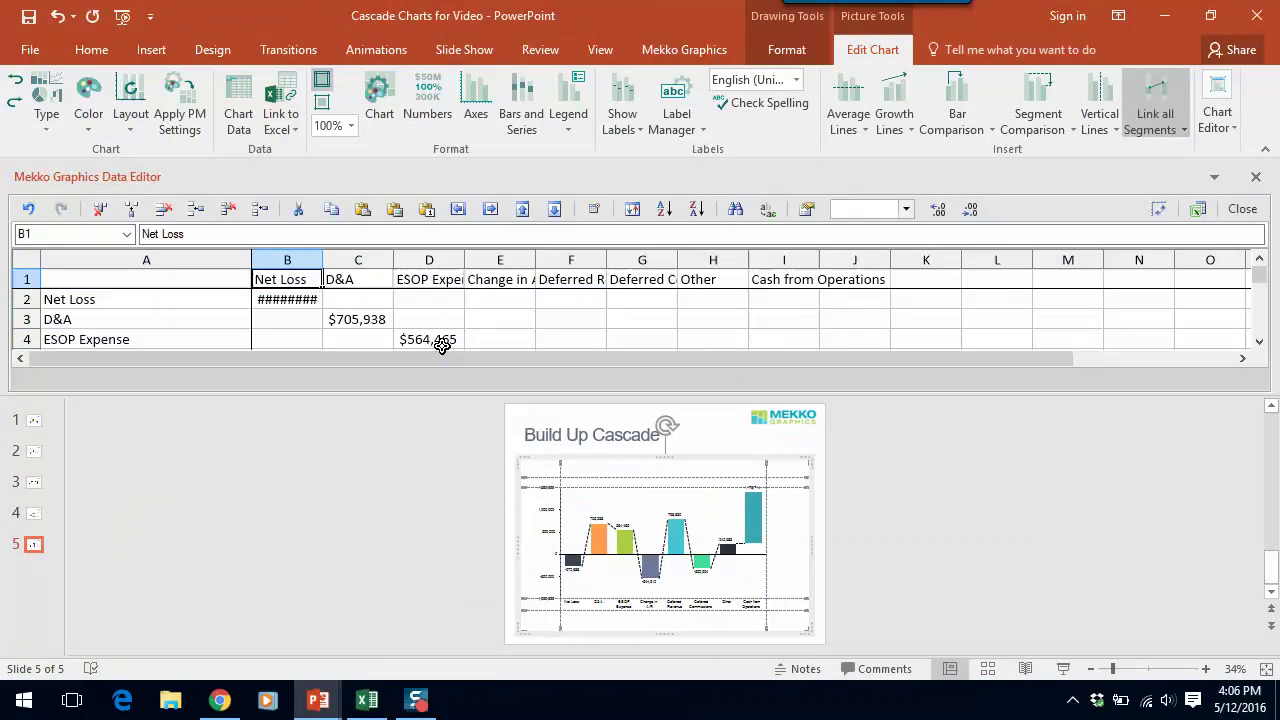
# Apply the total cascade bar setting to the D&A through Other item columns
pyautogui.click(358, 281)
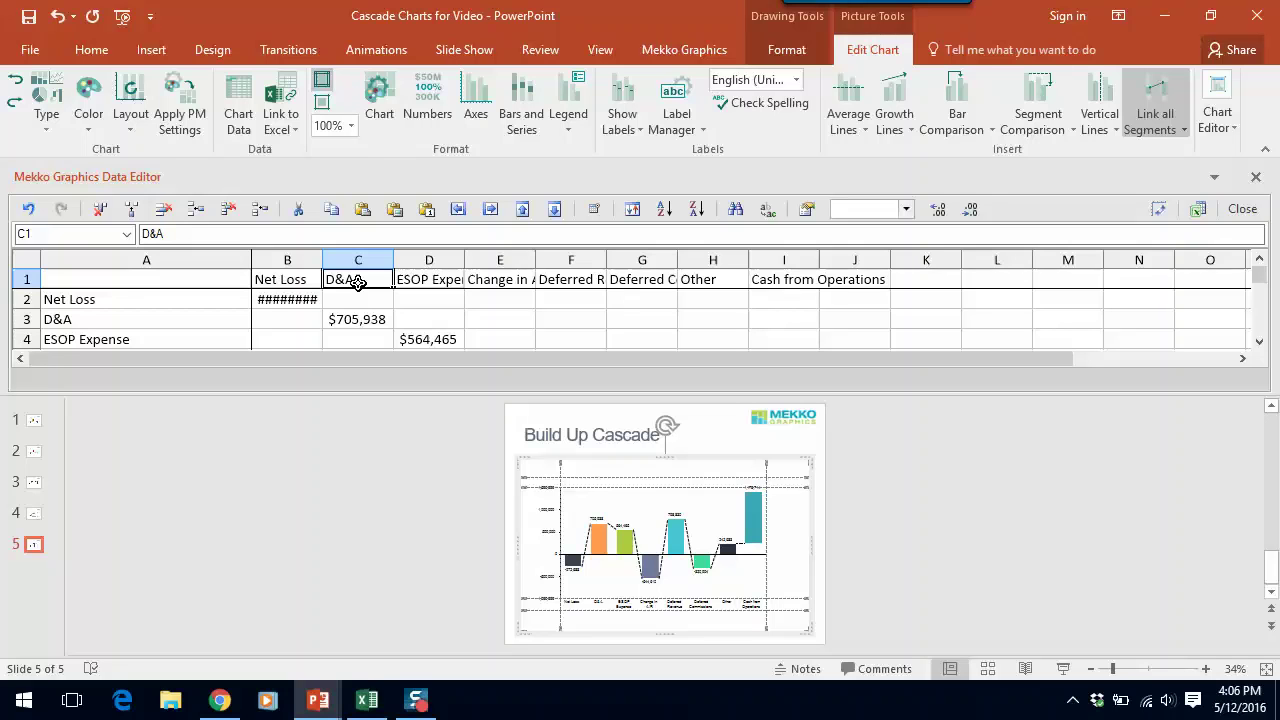
pyautogui.hotkey('shift', 'Right')
pyautogui.hotkey('shift', 'Right')
pyautogui.hotkey('shift', 'Right')
pyautogui.hotkey('shift', 'Right')
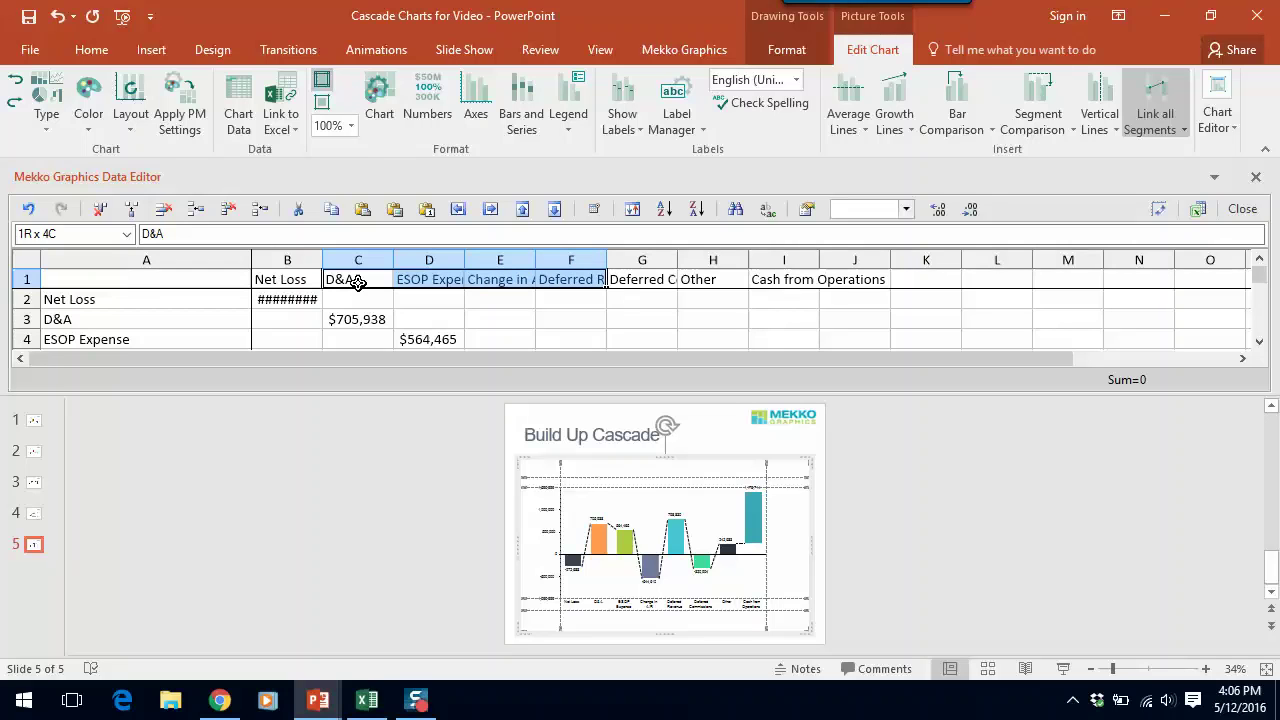
pyautogui.hotkey('shift', 'Right')
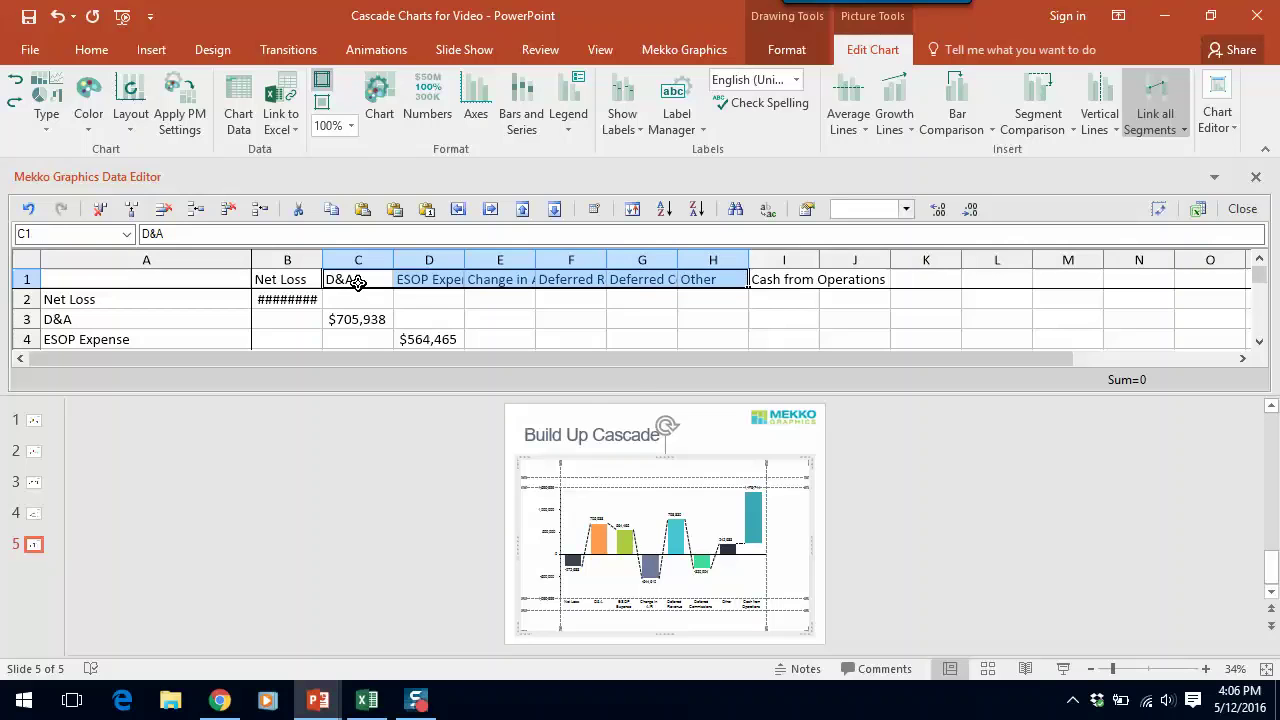
pyautogui.rightClick(358, 281)
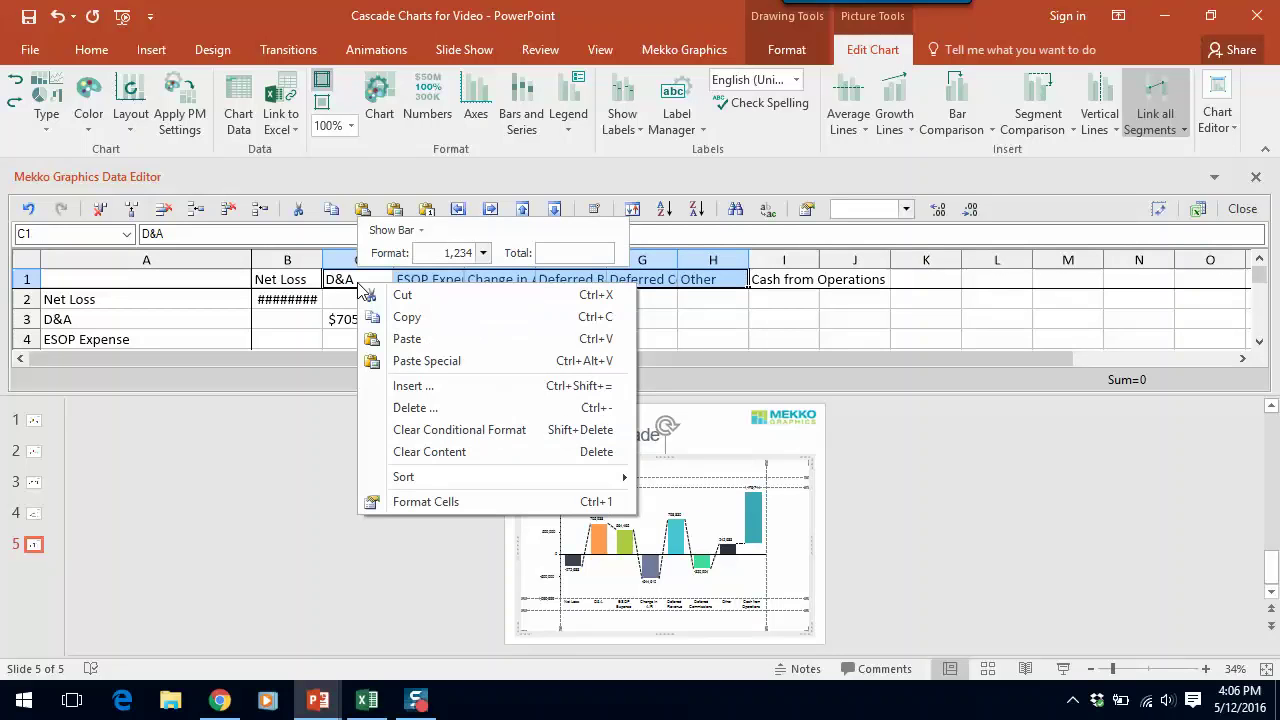
pyautogui.click(396, 231)
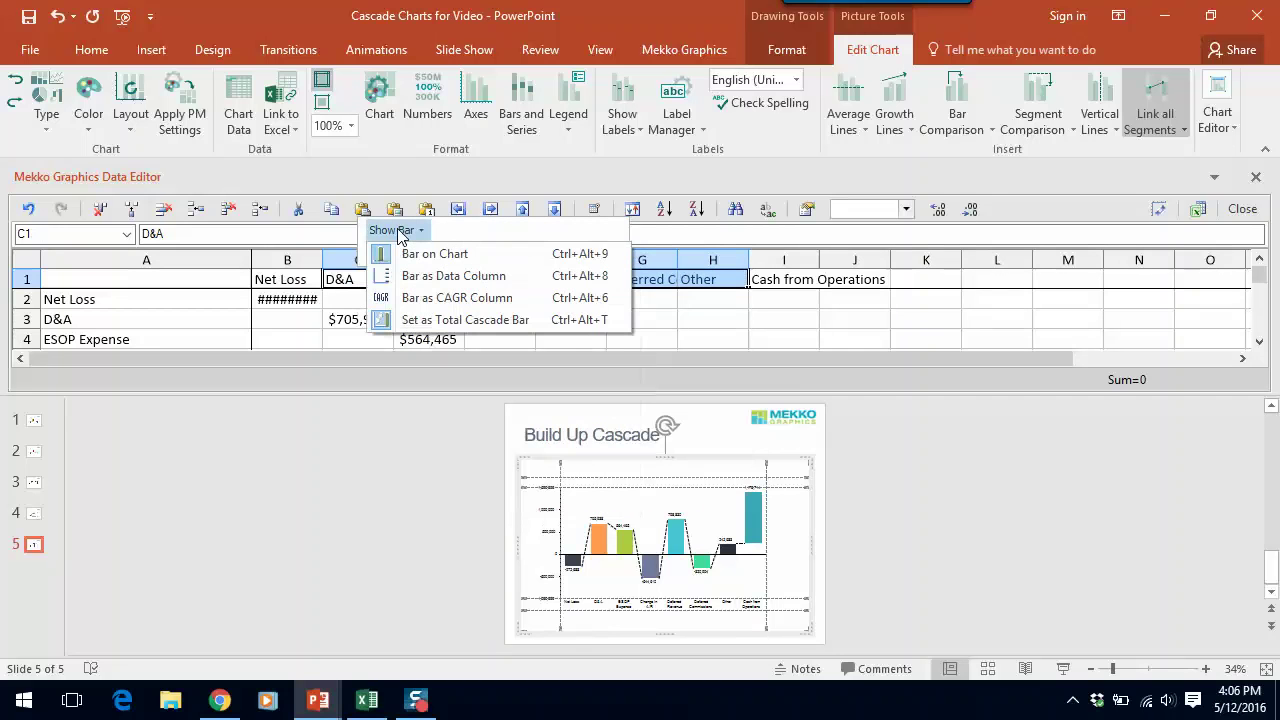
pyautogui.click(410, 322)
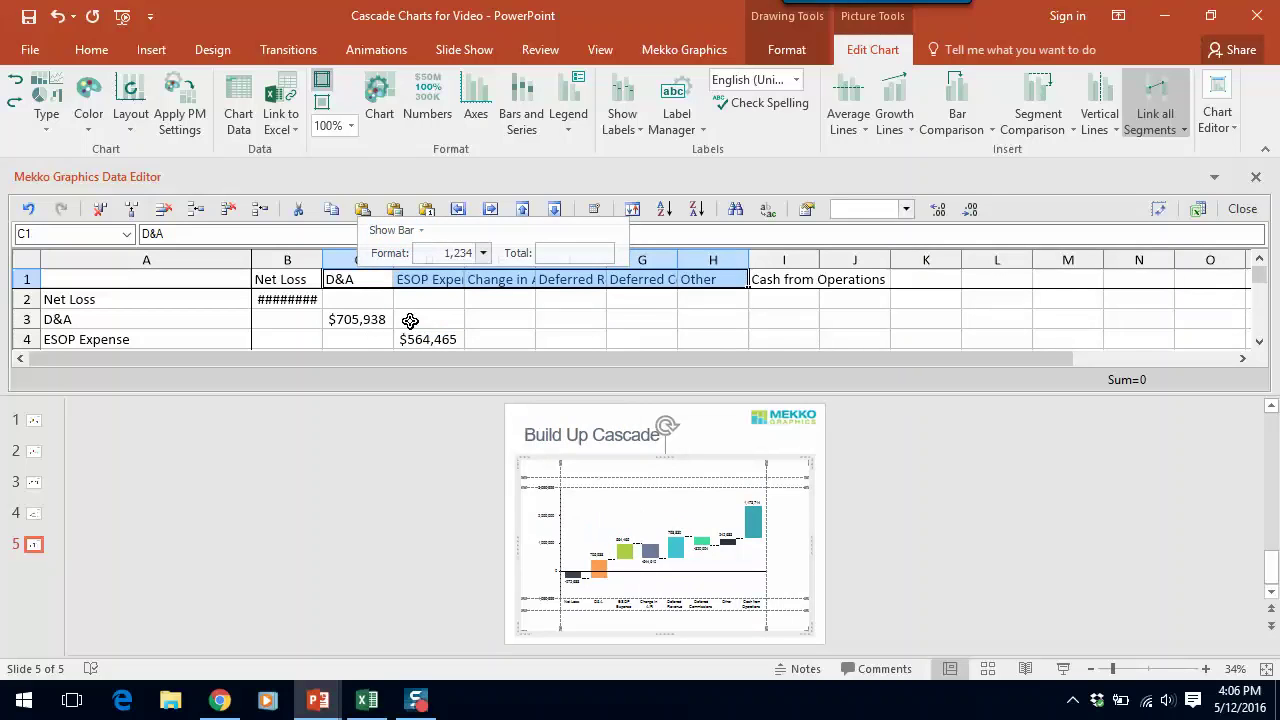
# Make Cash from Operations a total cascade bar and close the data editor
pyautogui.press('Escape')
pyautogui.press('Right')
pyautogui.press('Right')
pyautogui.press('Right')
pyautogui.press('Right')
pyautogui.press('Right')
pyautogui.press('Right')
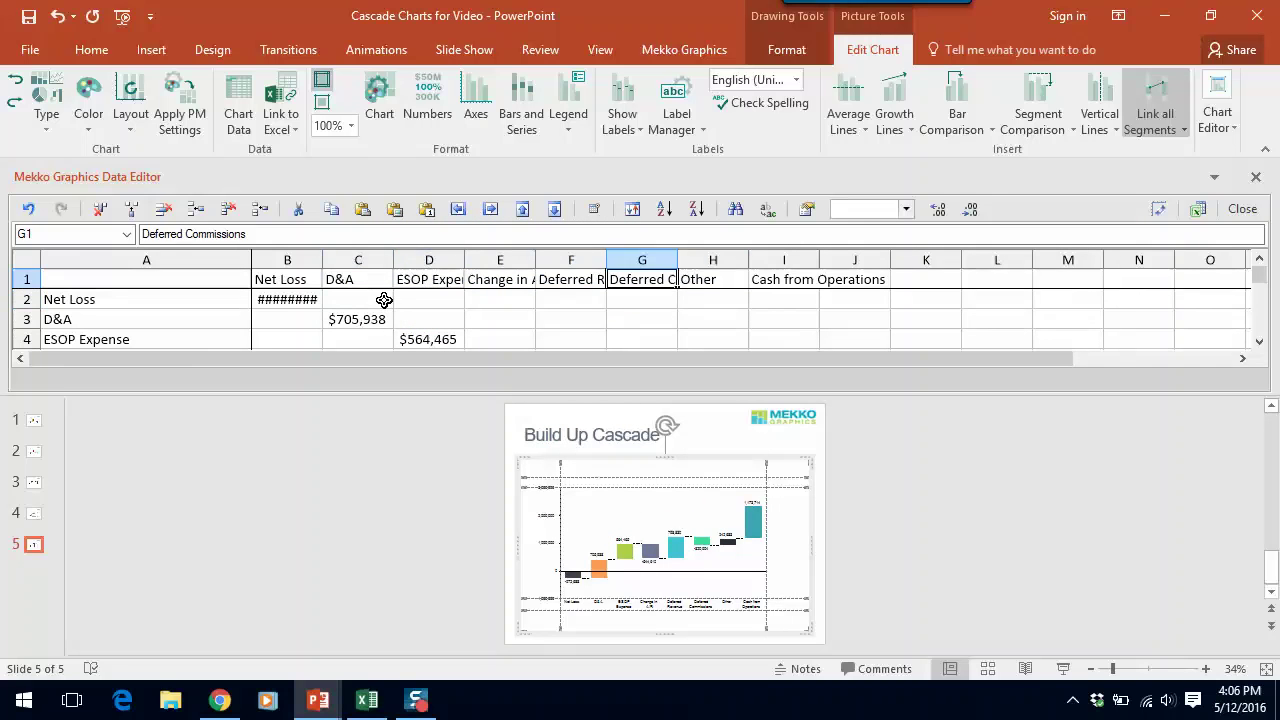
pyautogui.rightClick(776, 280)
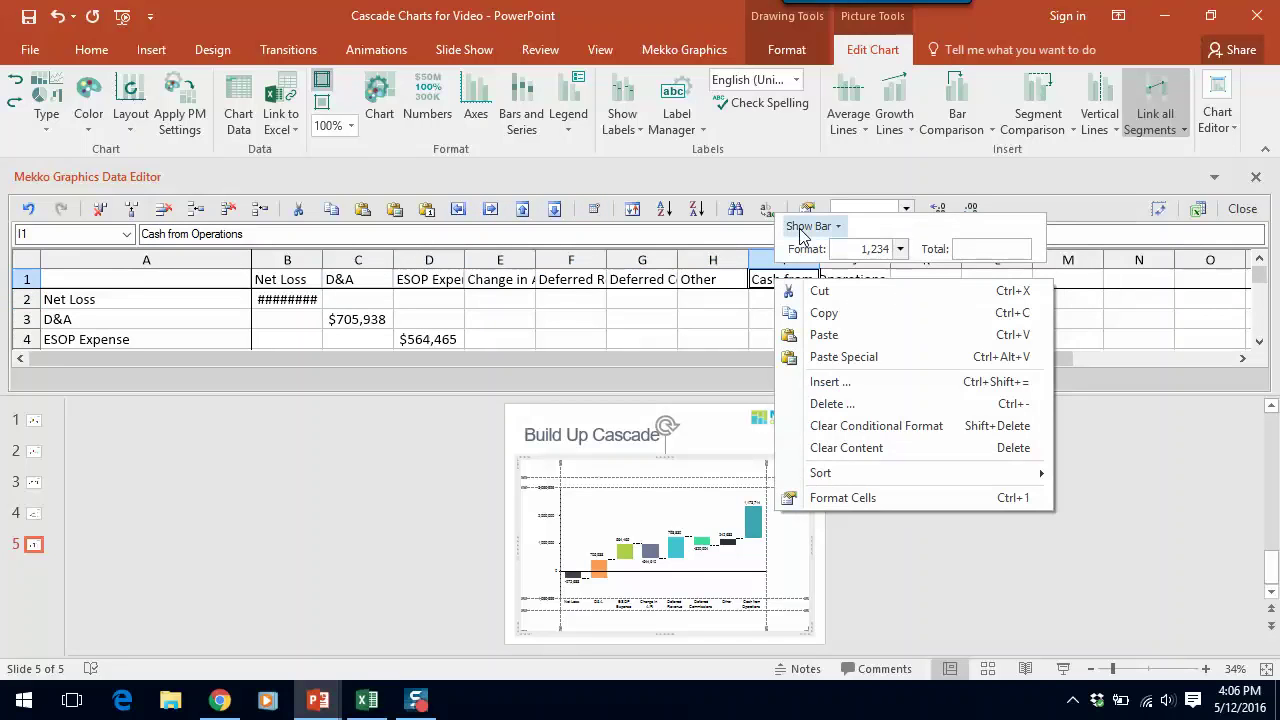
pyautogui.click(810, 226)
pyautogui.click(841, 318)
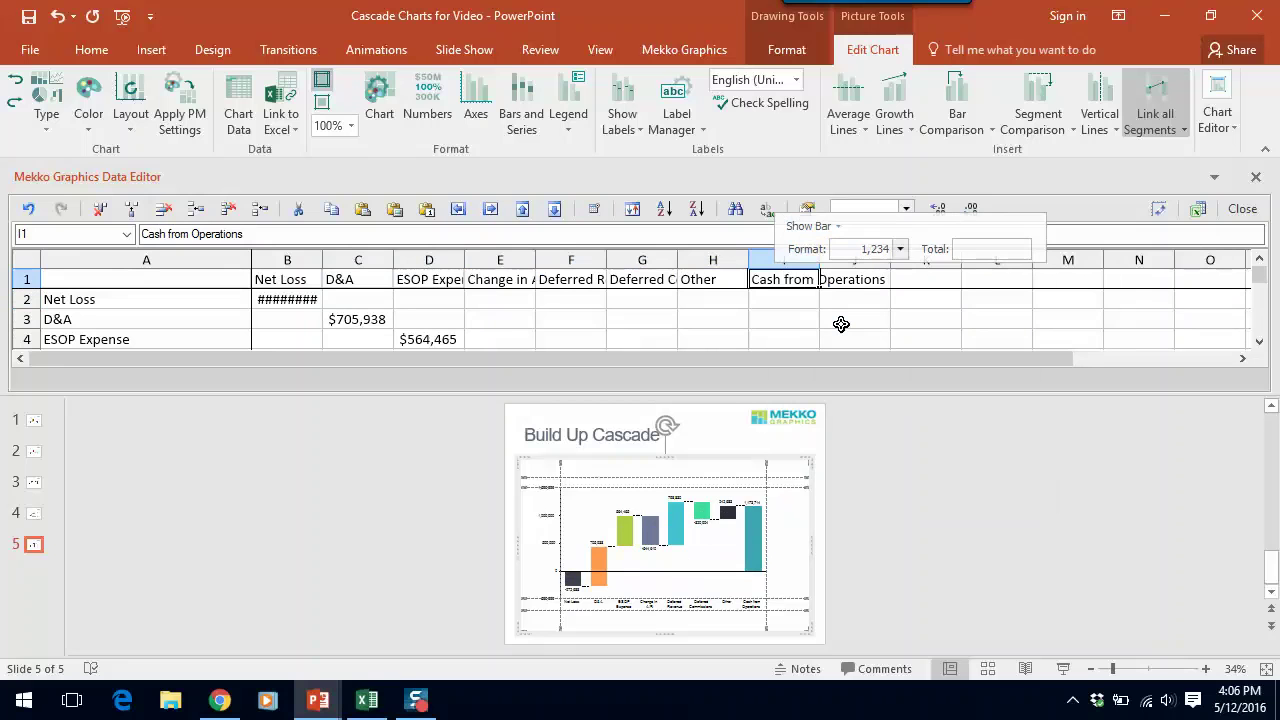
pyautogui.click(1242, 208)
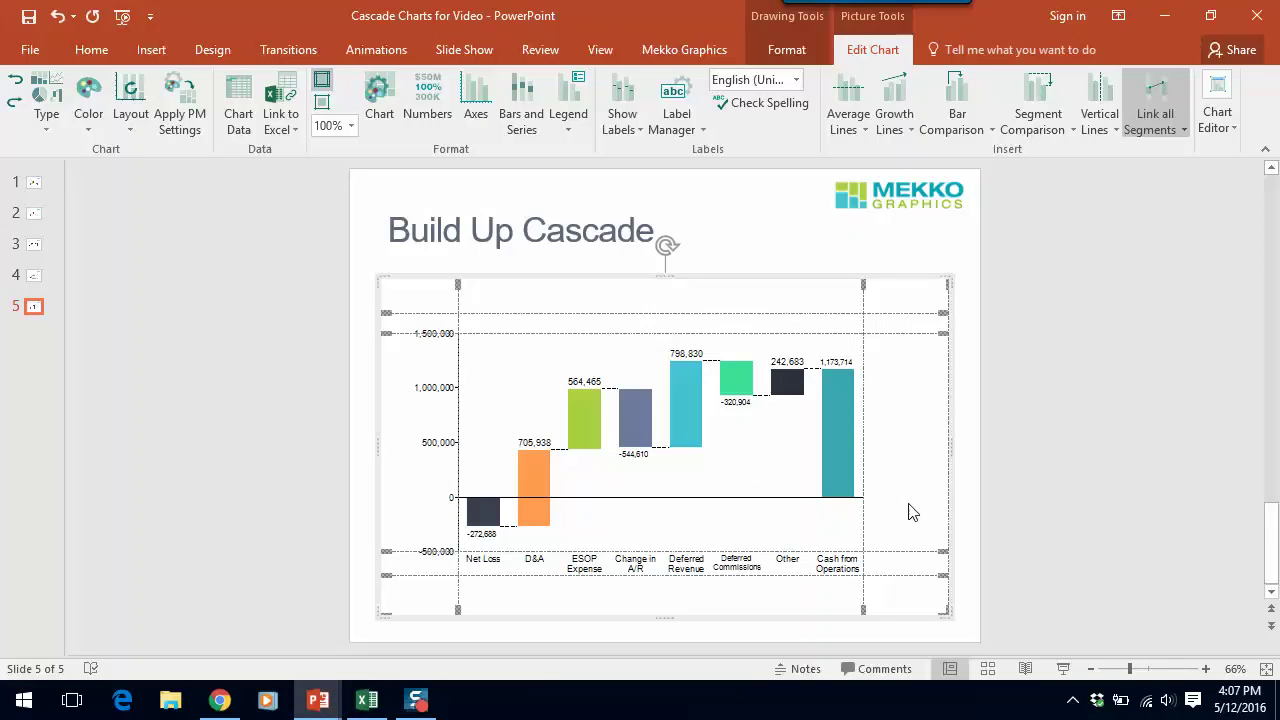
# Title the value axis 'Total FY 2015' and deselect the chart
pyautogui.rightClick(455, 343)
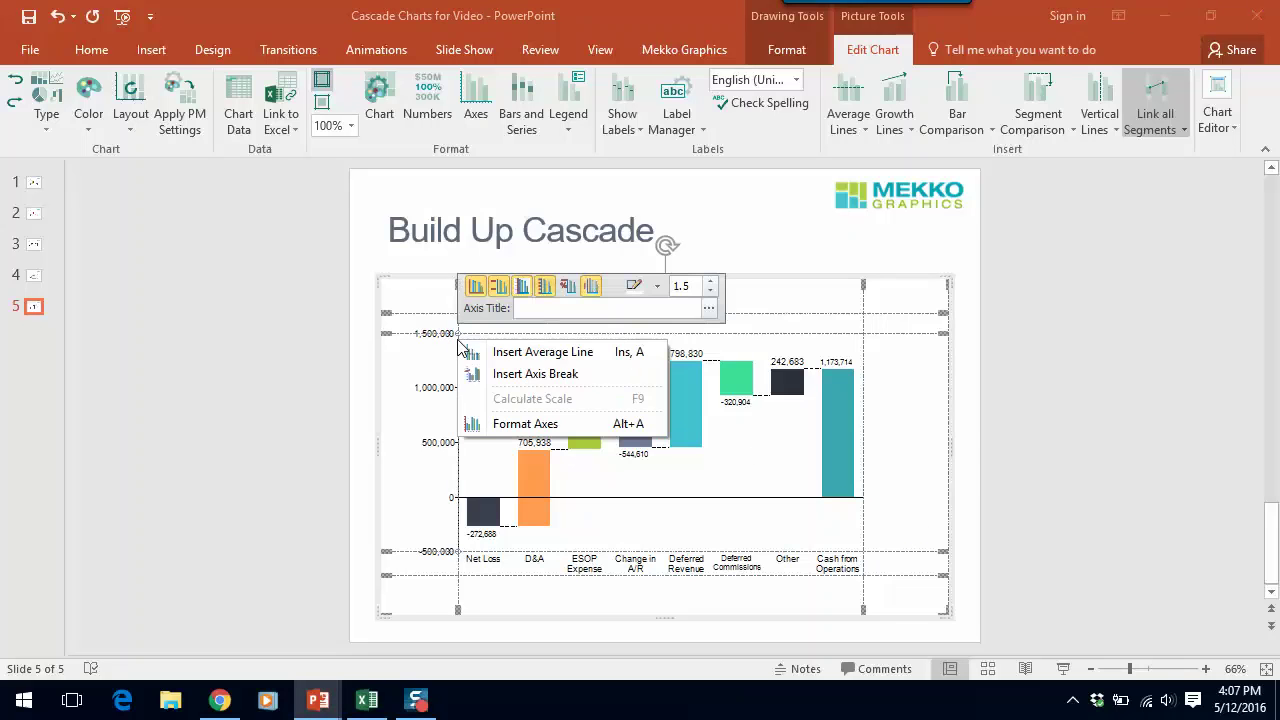
pyautogui.click(538, 308)
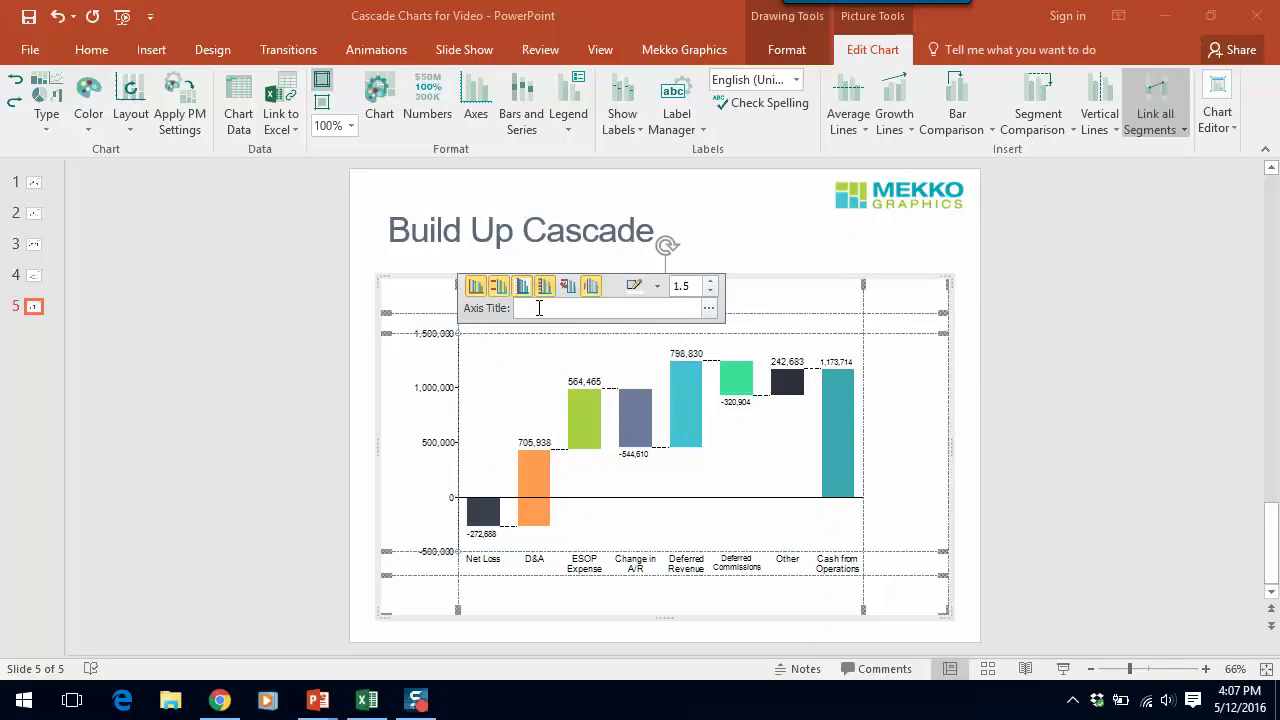
pyautogui.write('Total FY 2015')
pyautogui.click(805, 293)
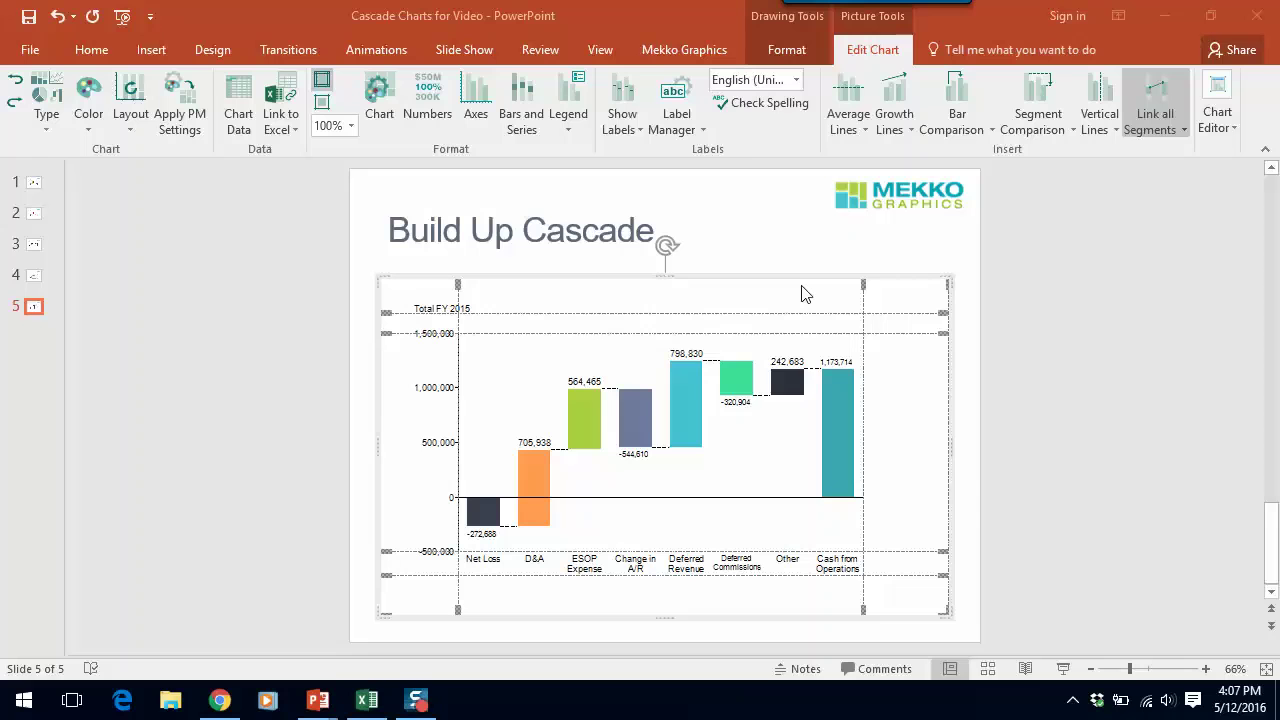
pyautogui.click(868, 257)
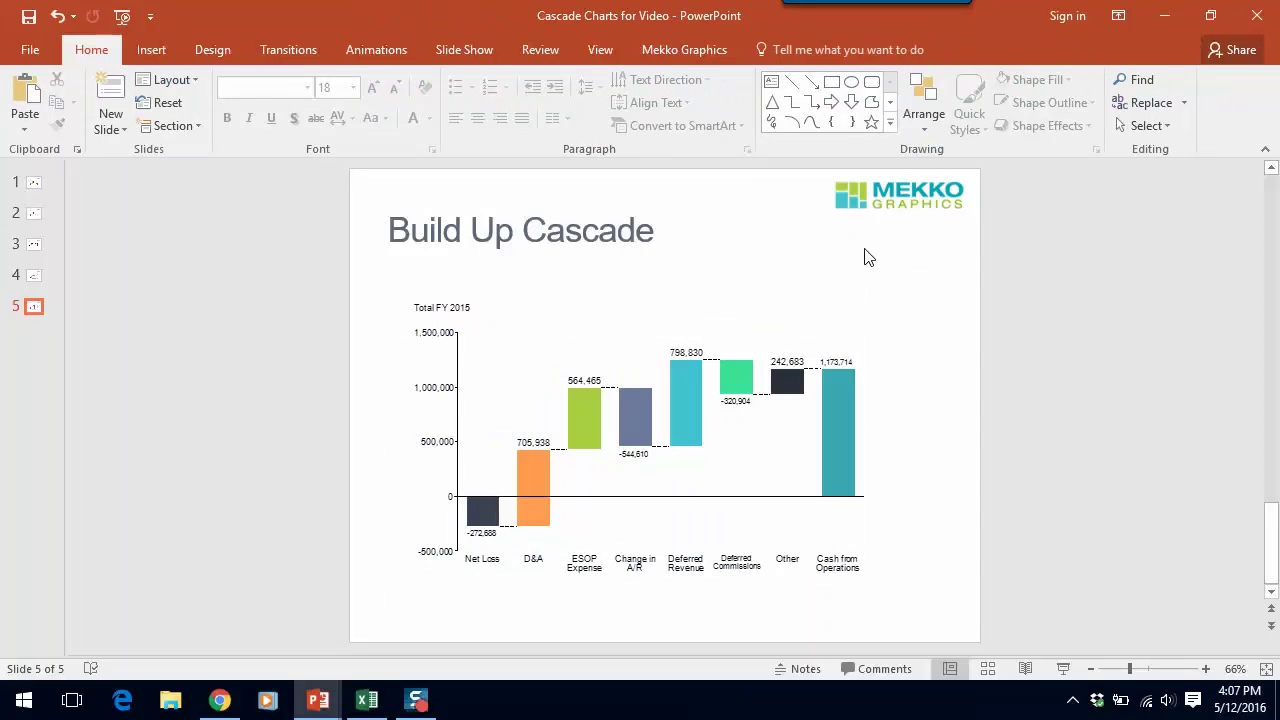